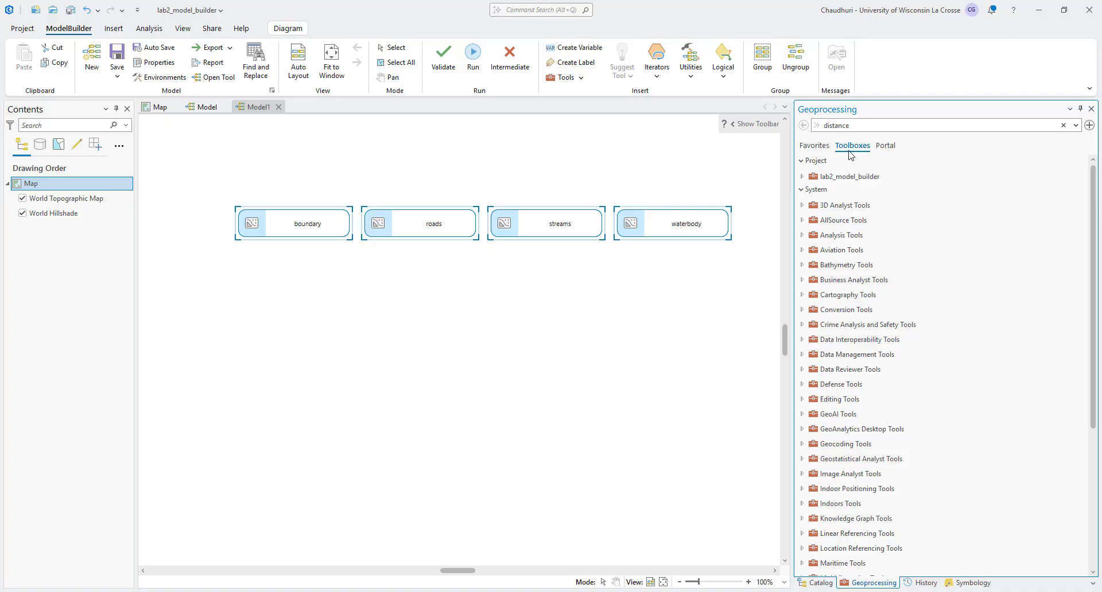
Step: Find the Project tool from Data Management Tools and add it to the model below the boundary variable
left_click_drag(826, 122, 824, 122)
type("project")
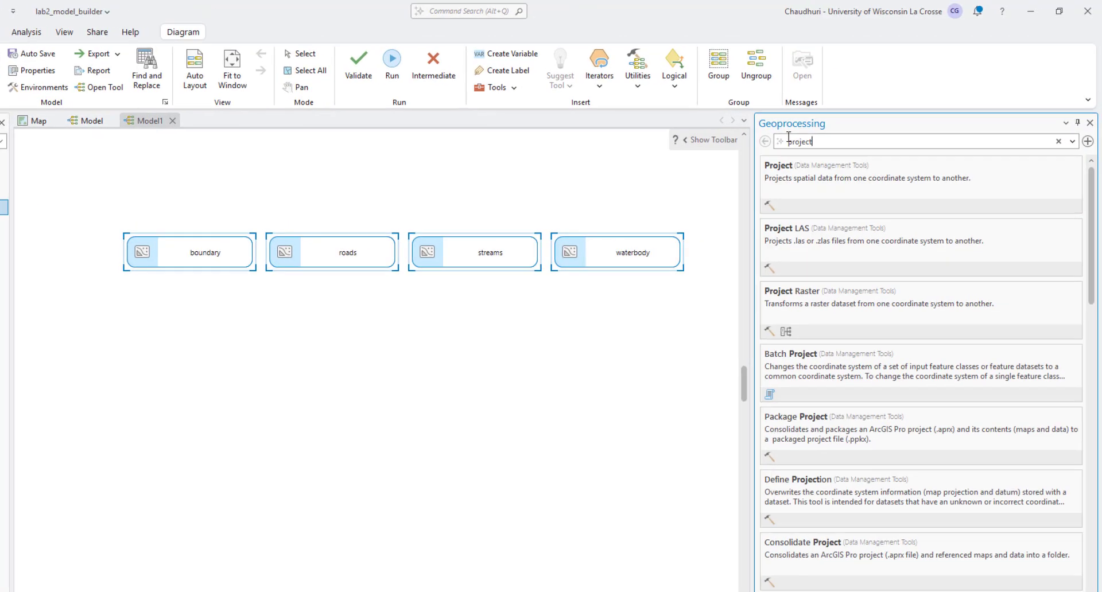
left_click_drag(801, 206, 130, 374)
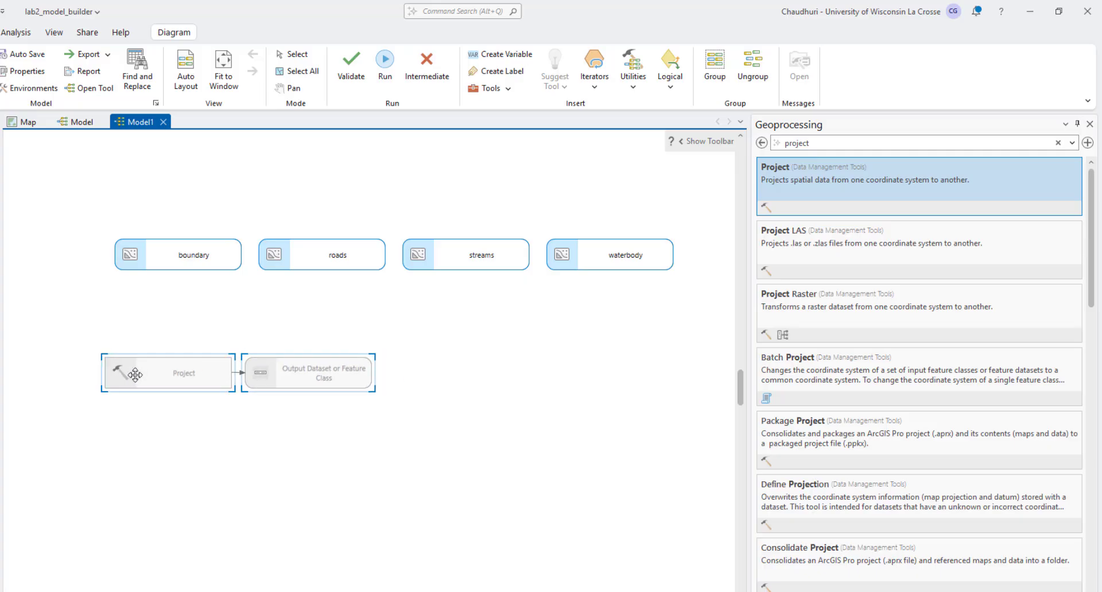
mouse_move(273, 374)
left_mouse_down()
mouse_move(268, 411)
mouse_move(245, 393)
mouse_move(290, 383)
mouse_move(194, 440)
mouse_move(280, 388)
left_mouse_up()
left_click(301, 448)
Step: Connect the boundary variable to the Project tool as its Input Dataset or Feature Class
left_click_drag(179, 265, 184, 376)
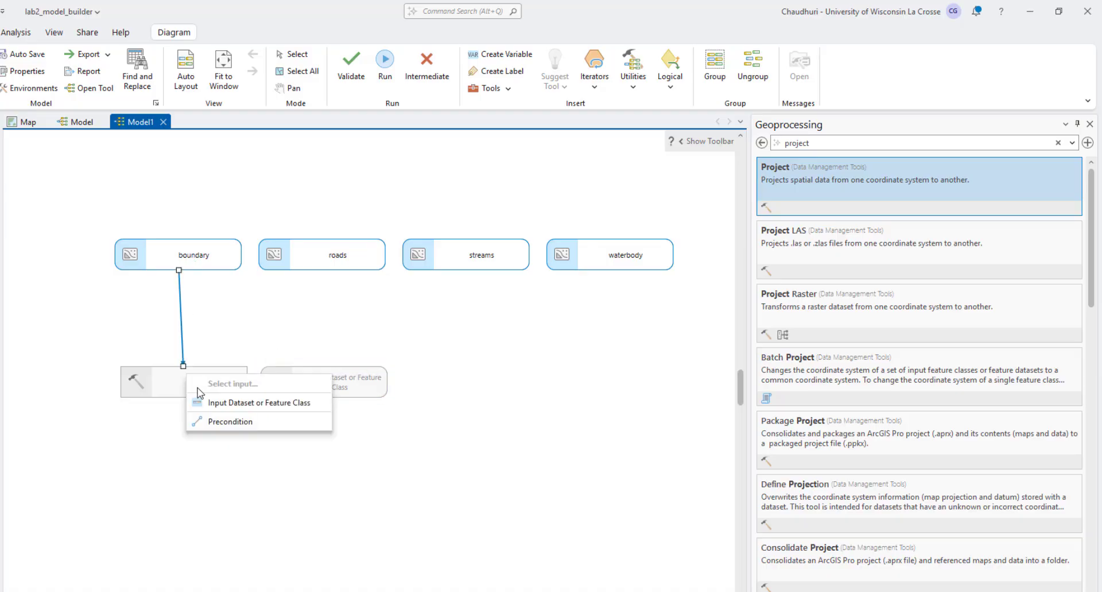
left_click(199, 401)
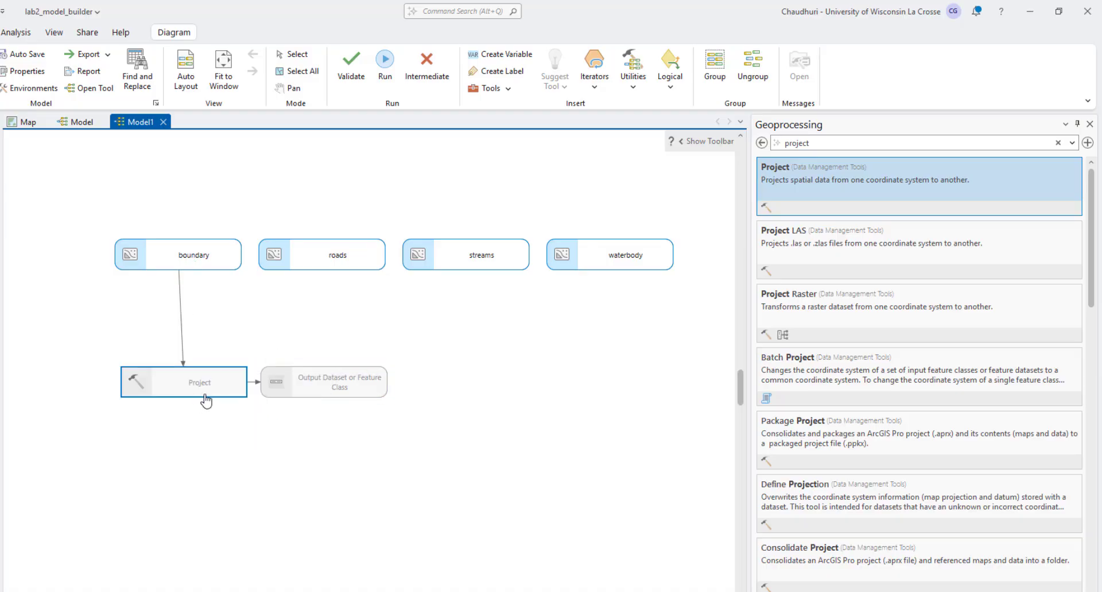
left_click(455, 207)
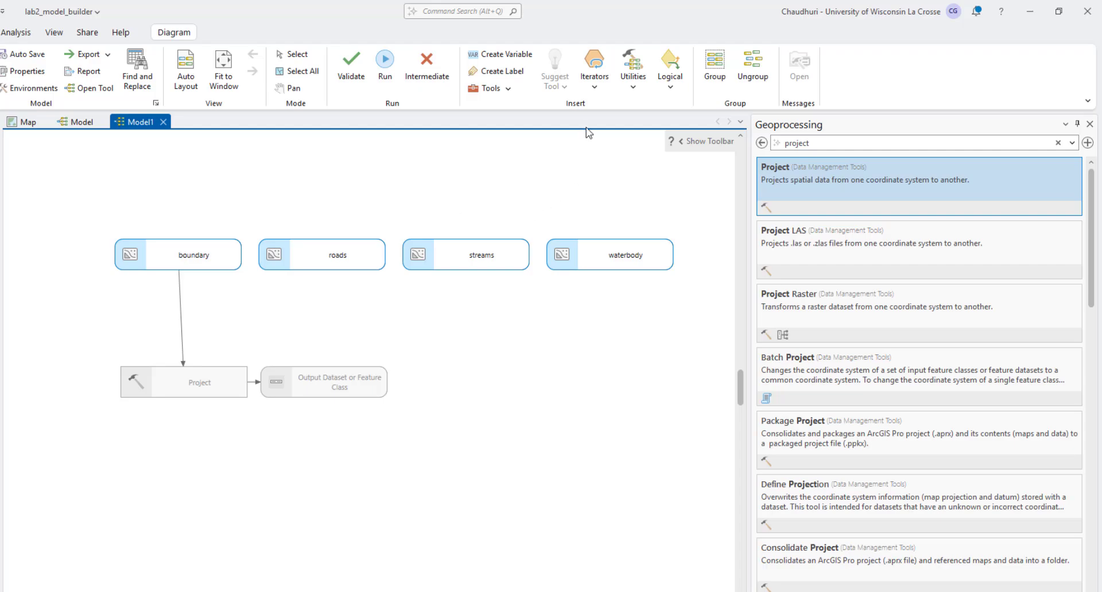
Step: Create a single-value model variable of the Coordinate System data type and place it above the boundary variable
left_click(508, 53)
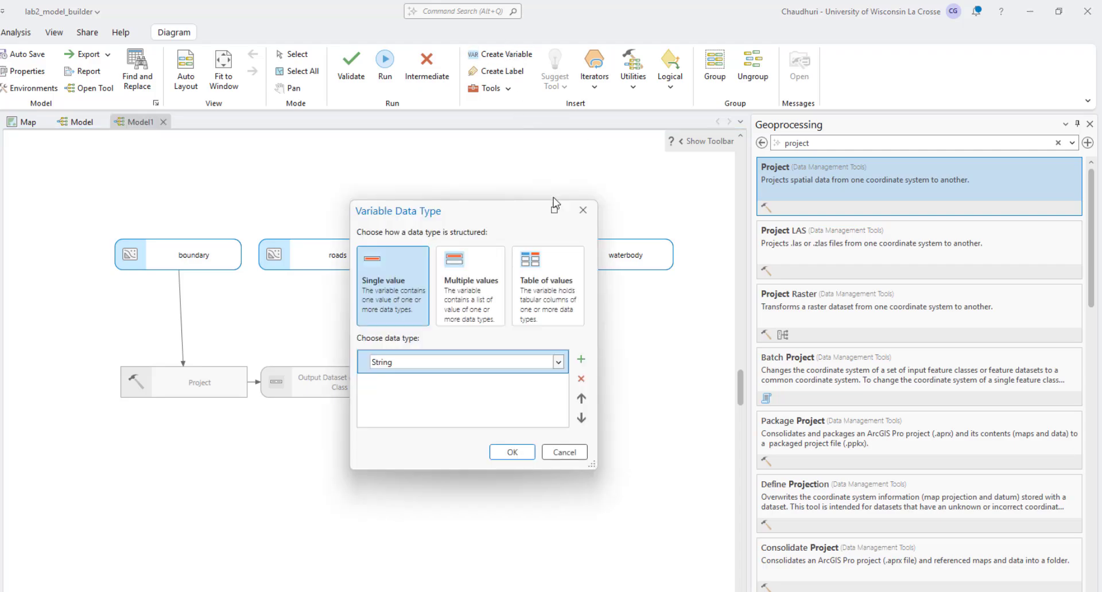
left_click(559, 362)
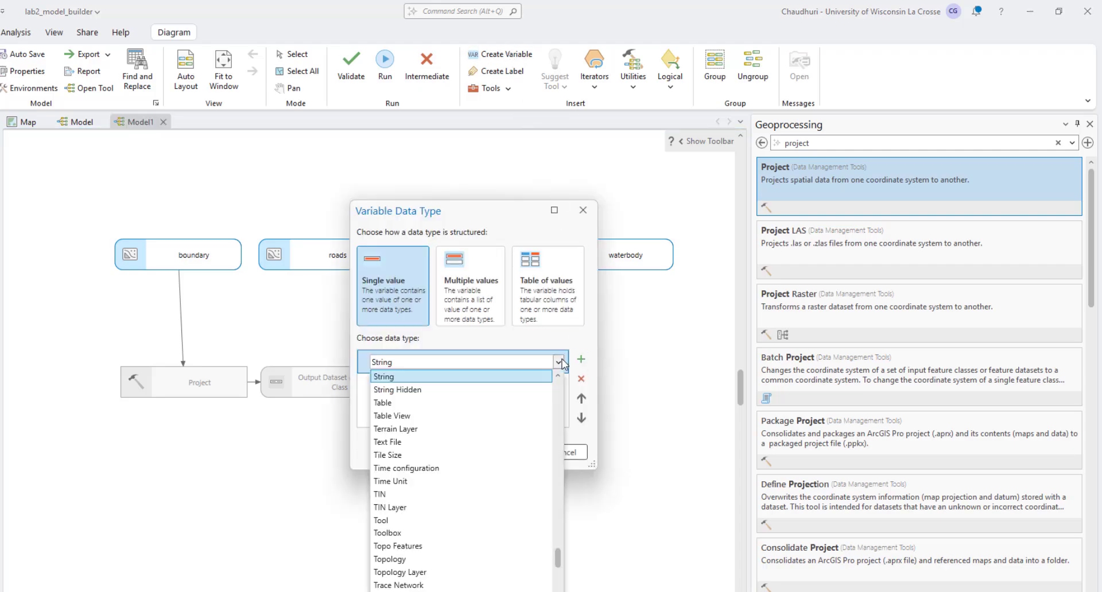
key("c")
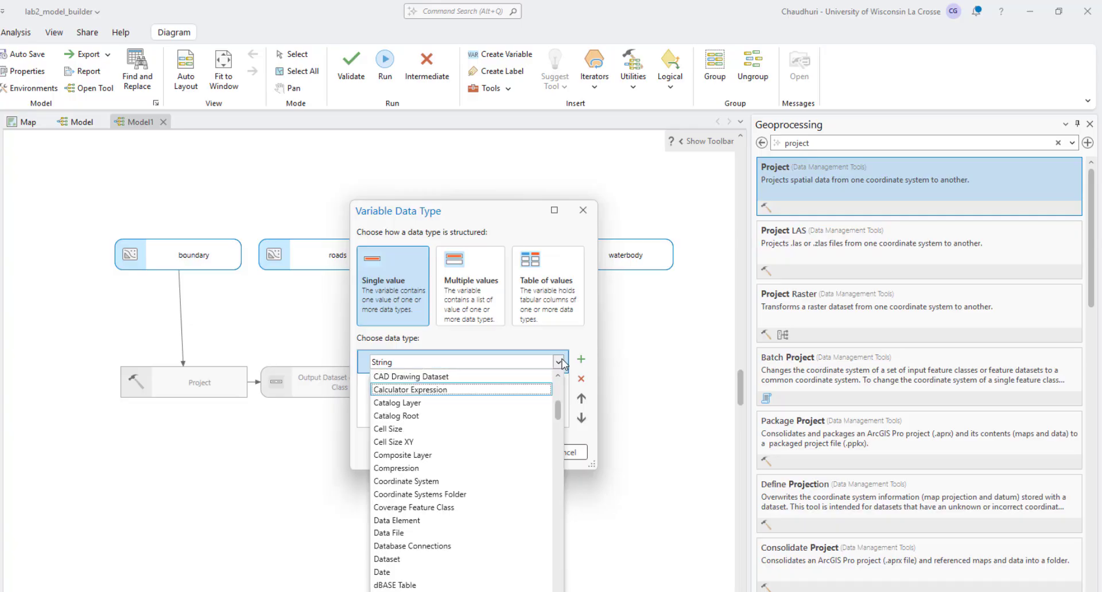
left_click(429, 482)
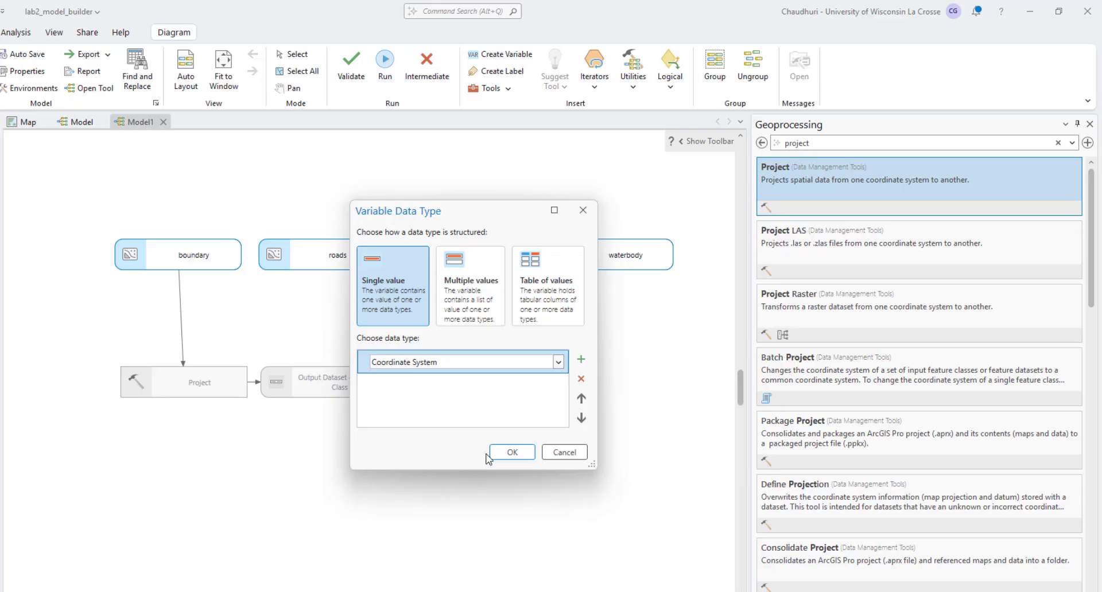
left_click(504, 453)
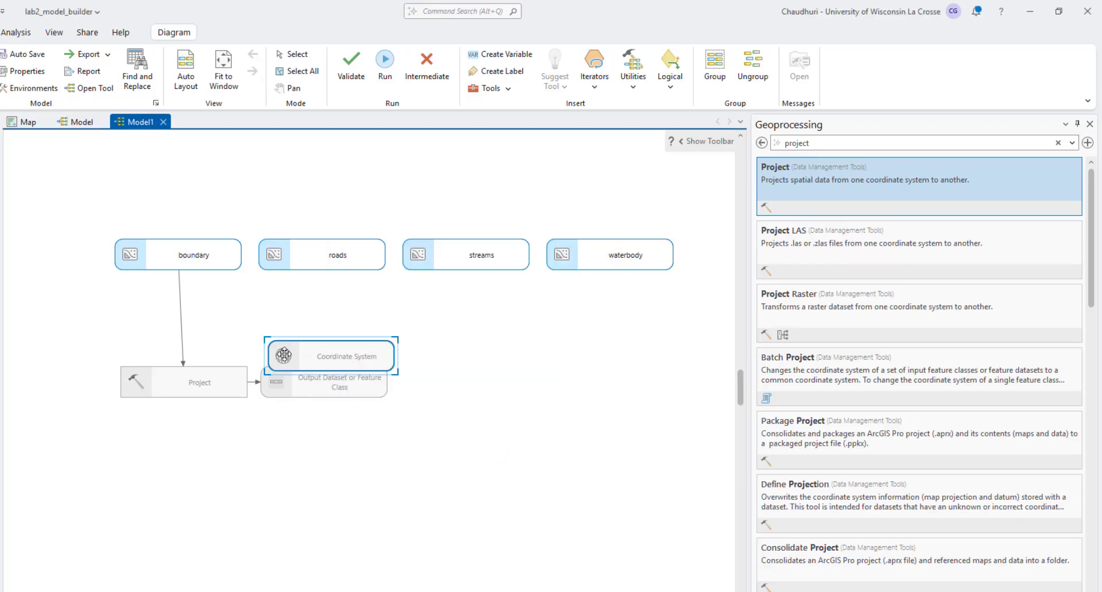
left_click_drag(279, 344, 52, 173)
Step: Rename the coordinate system variable as "Assign Output Coordinate System"
right_click(56, 187)
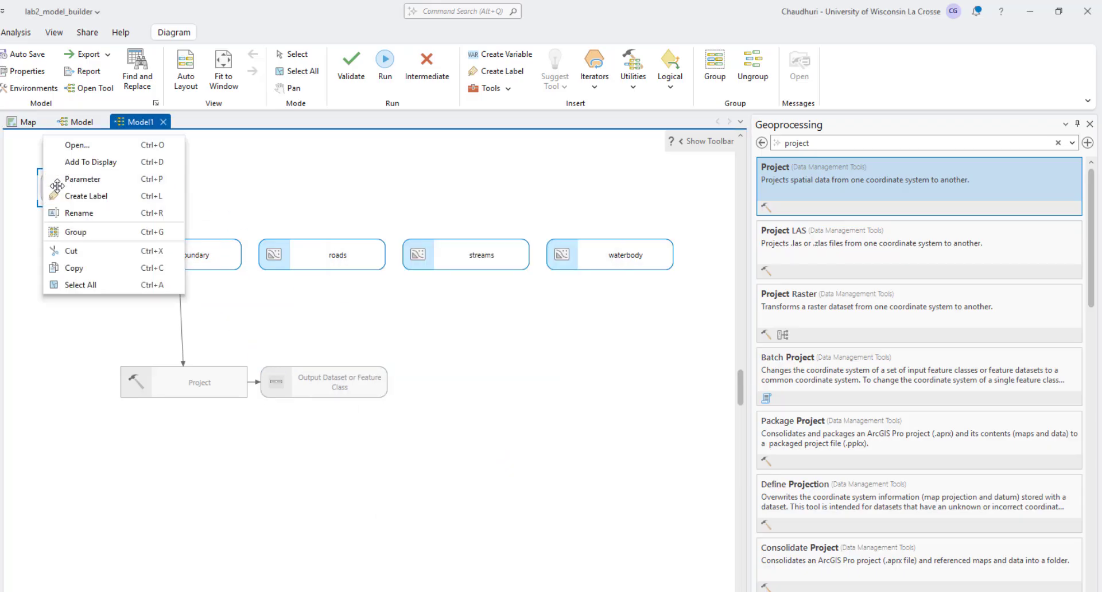
left_click(72, 210)
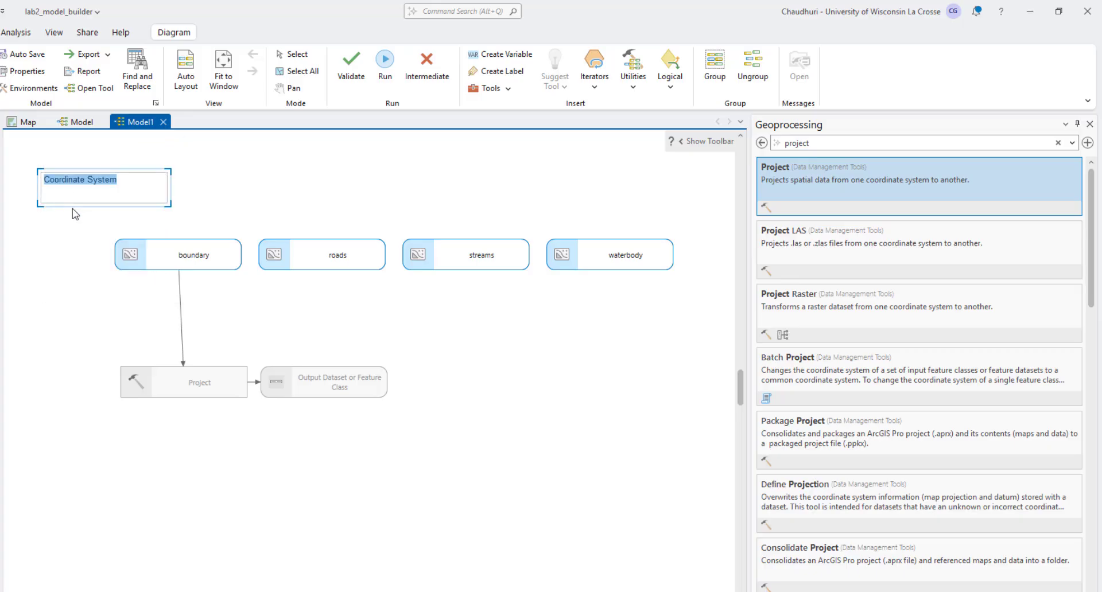
type("Assign O")
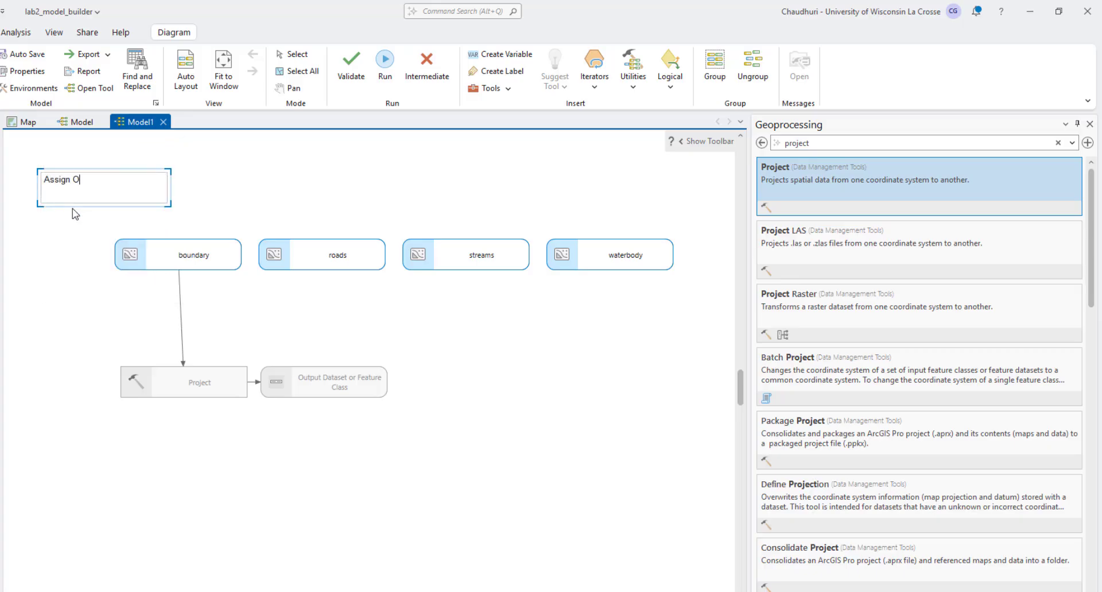
type("utput Coordinate System")
key("Return")
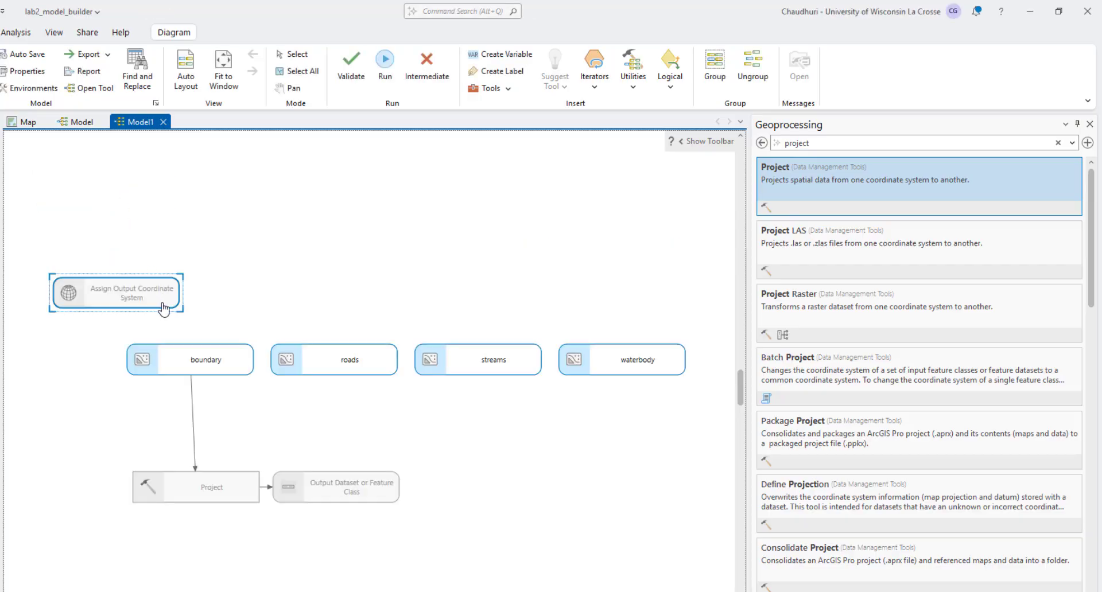
Step: Import the coordinate system of the lulc_vege raster in input.gdb for the Assign Output Coordinate System variable
double_click(160, 307)
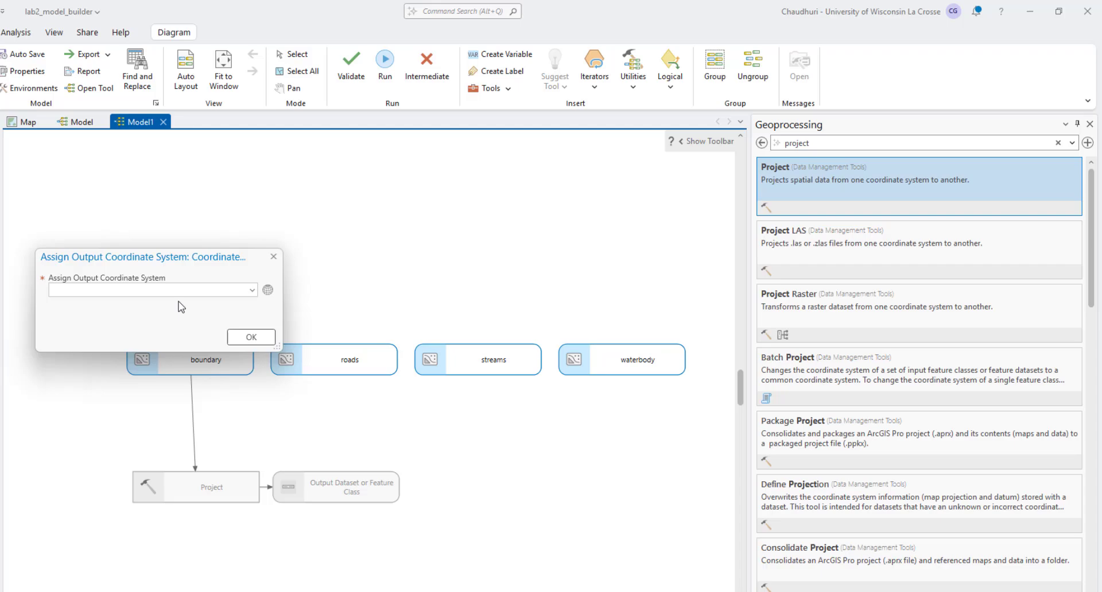
left_click(268, 290)
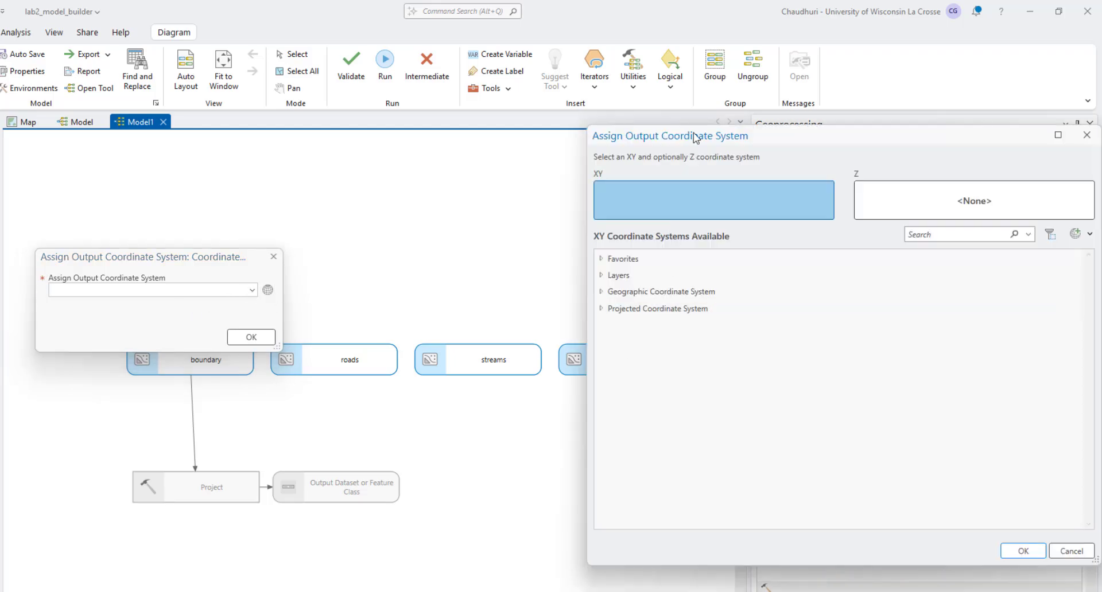
left_click_drag(693, 137, 457, 93)
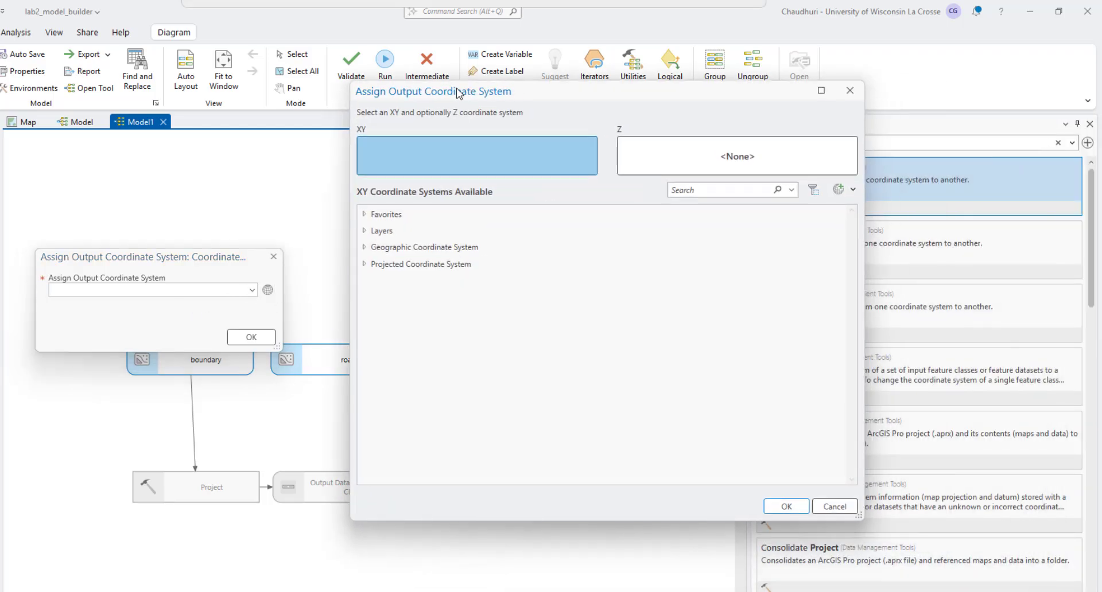
left_click(853, 189)
left_click(910, 261)
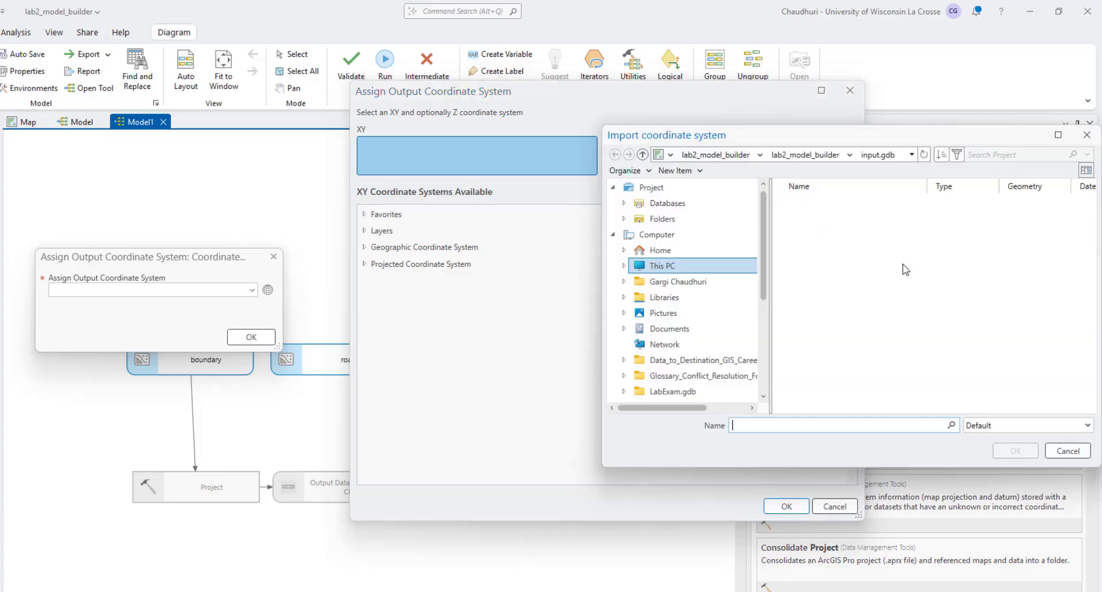
left_click_drag(689, 135, 406, 85)
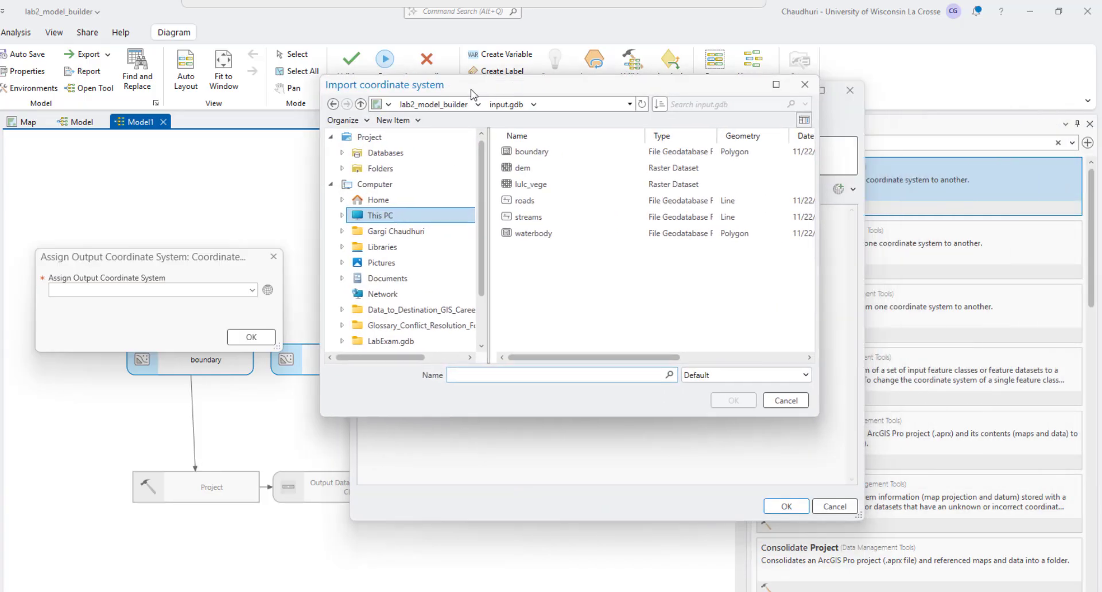
left_click(531, 184)
left_click(749, 405)
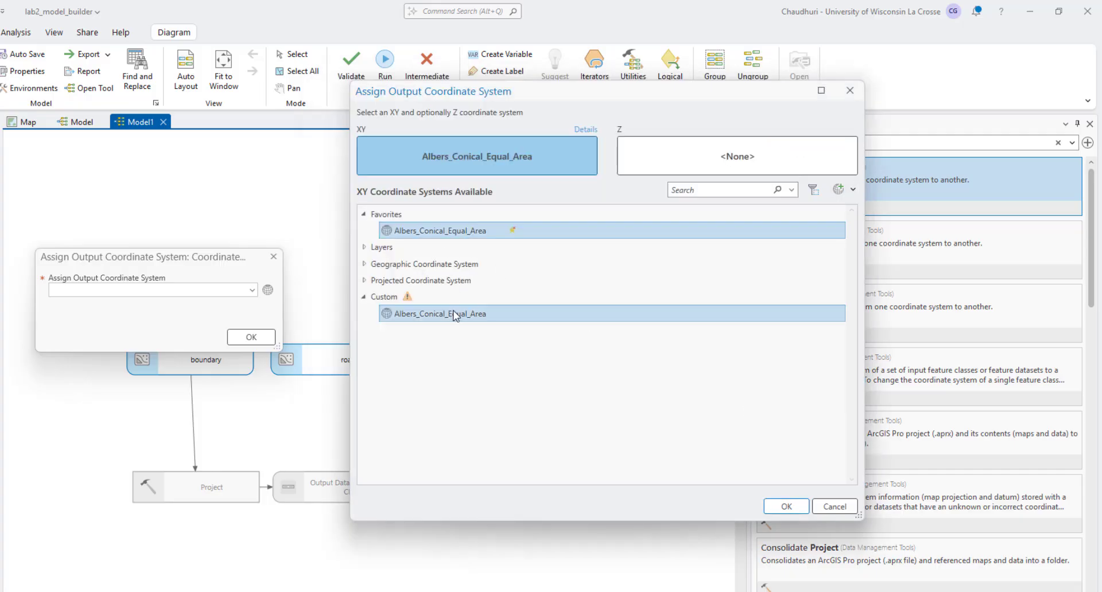
Step: Accept Albers_Conical_Equal_Area from the favorites as the value of the Assign Output Coordinate System variable
right_click(453, 312)
left_click(471, 321)
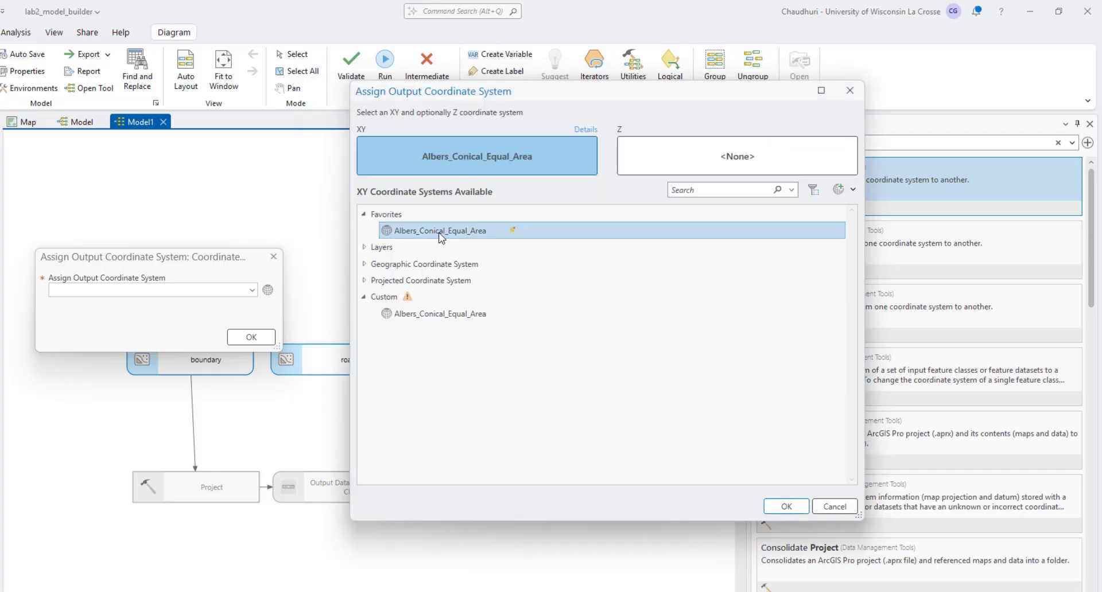
left_click(785, 506)
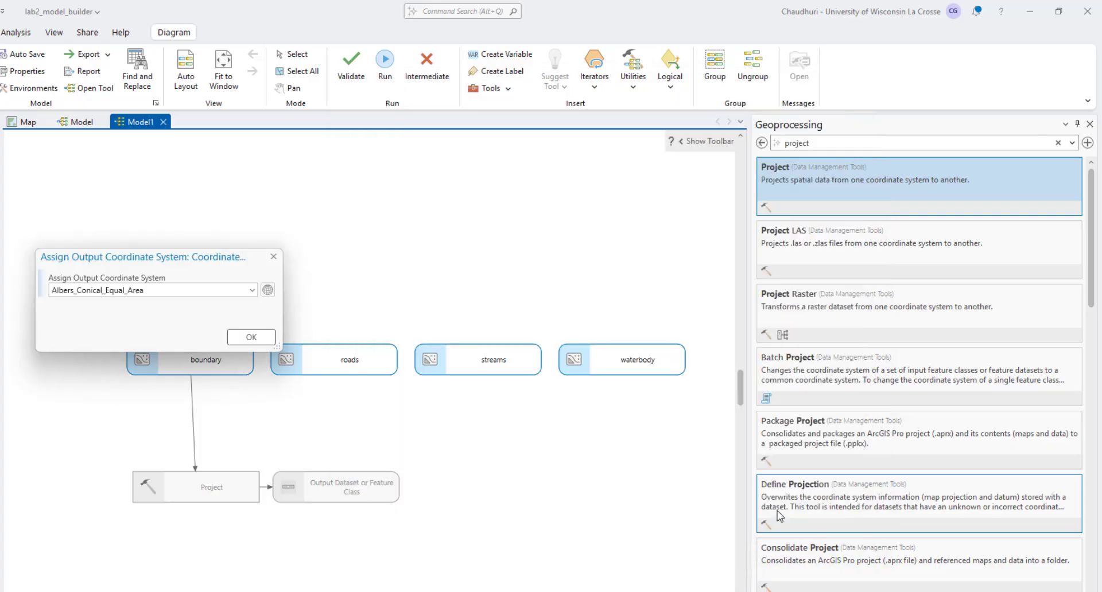
left_click(250, 336)
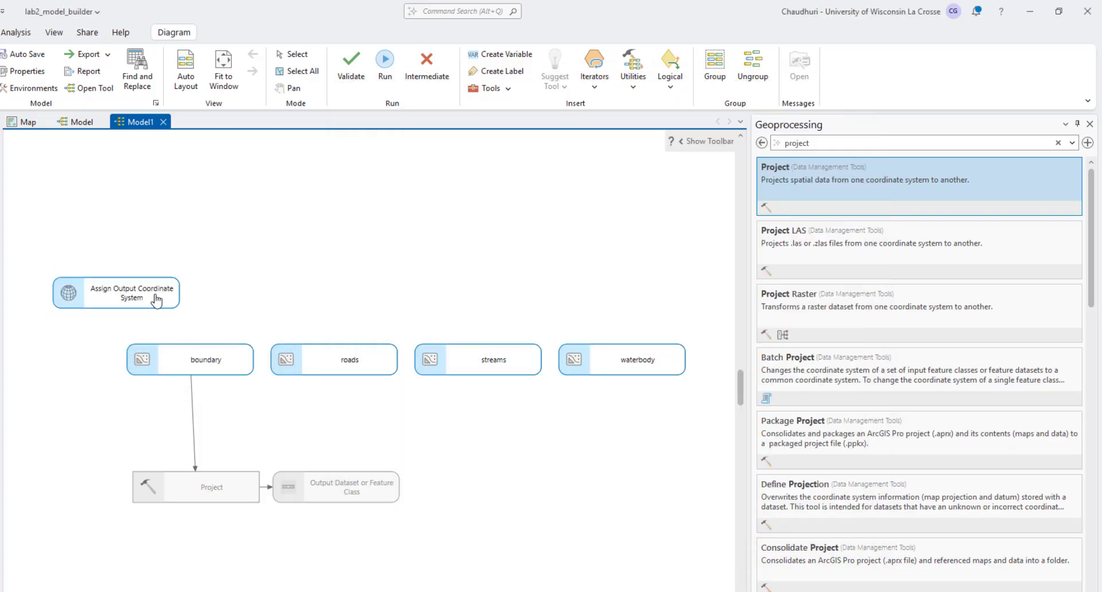
Step: Make Assign Output Coordinate System a model parameter and connect it to the Project tool as the Output Coordinate System
right_click(141, 293)
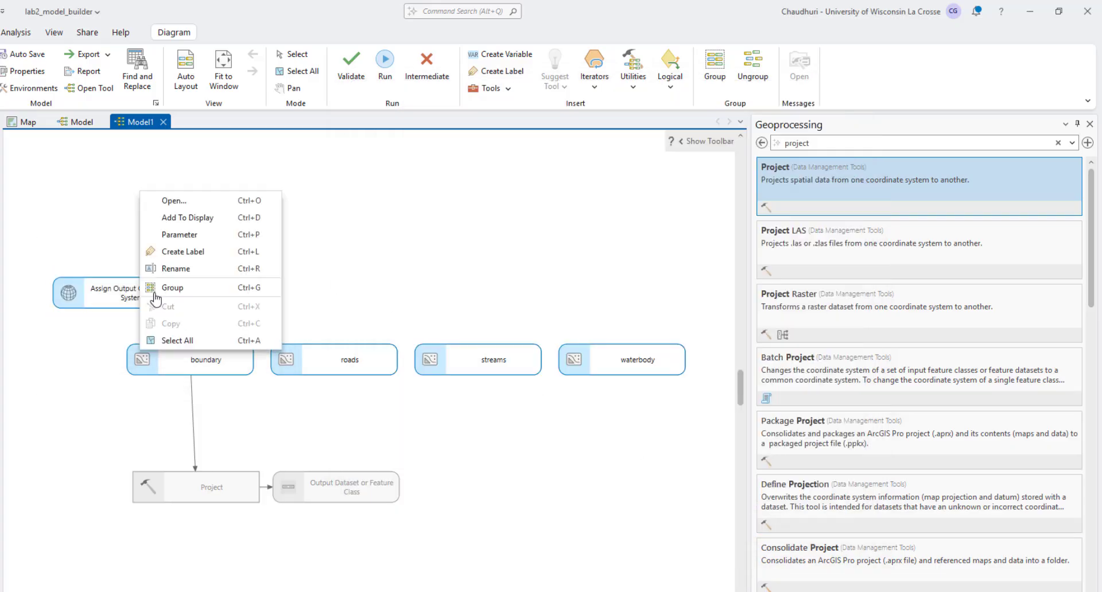
left_click(184, 235)
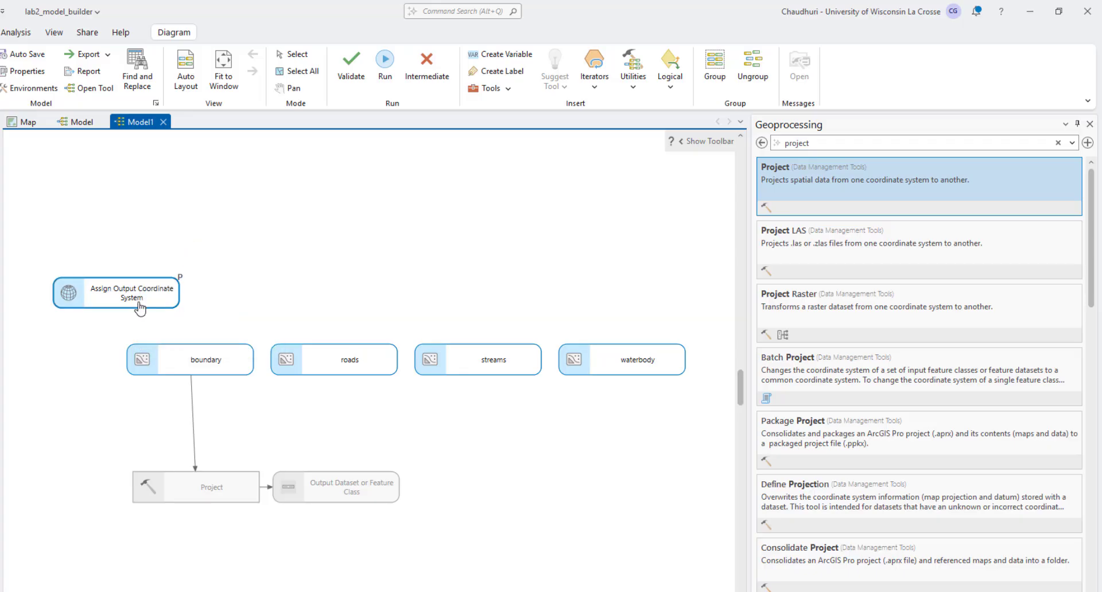
left_click_drag(138, 305, 178, 488)
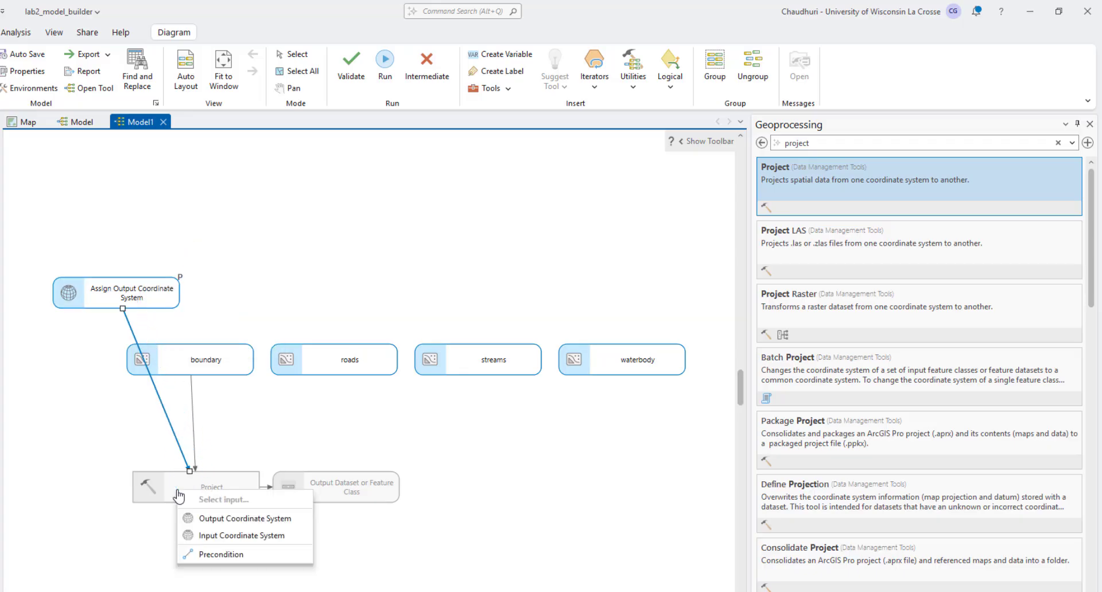
left_click(221, 519)
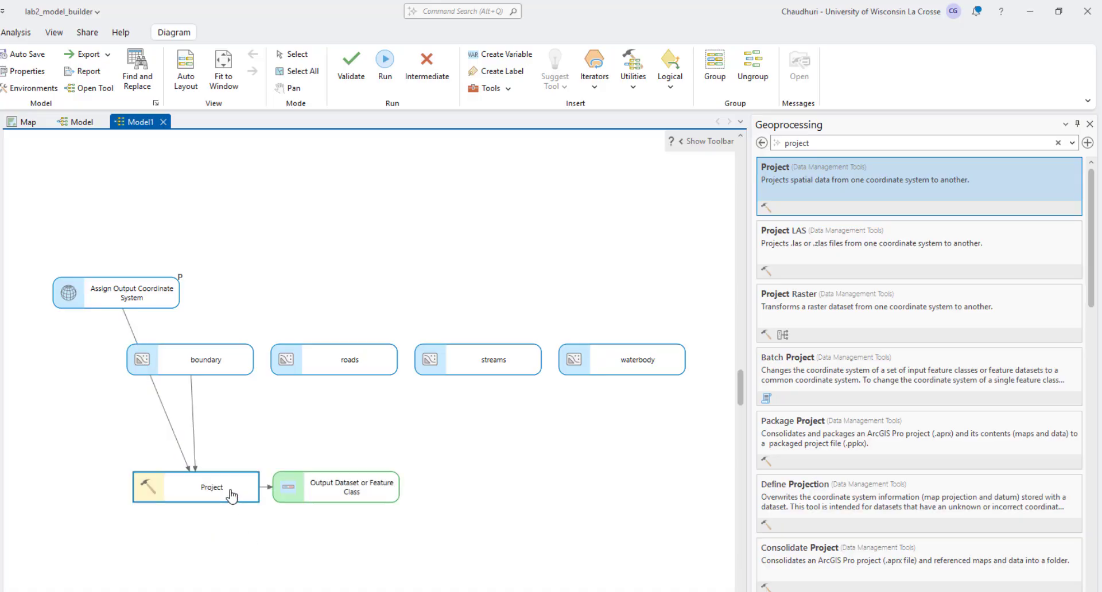
double_click(231, 494)
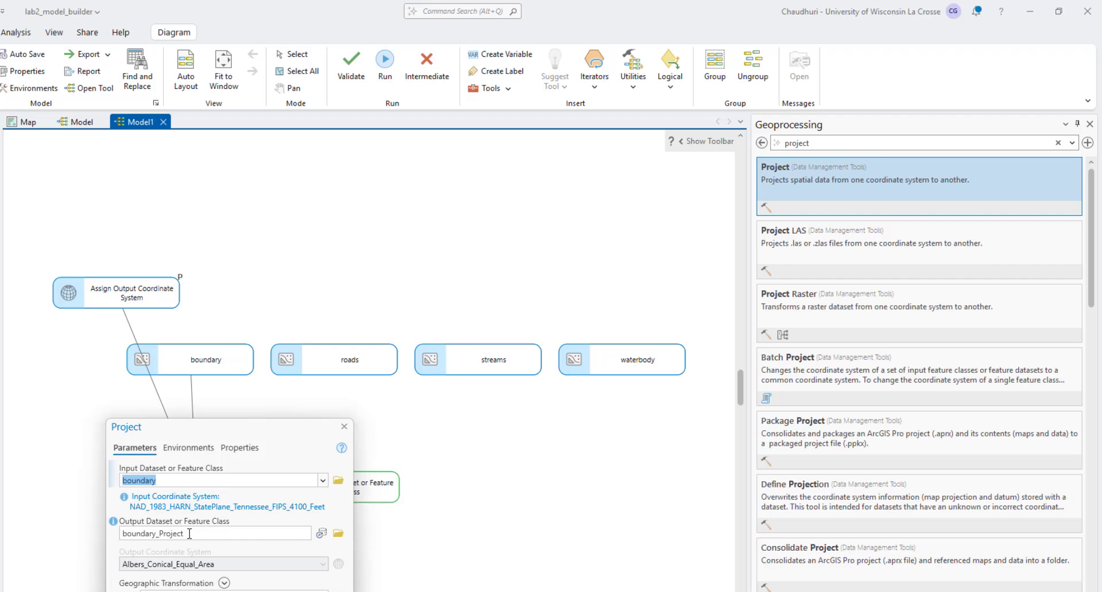
left_click(321, 591)
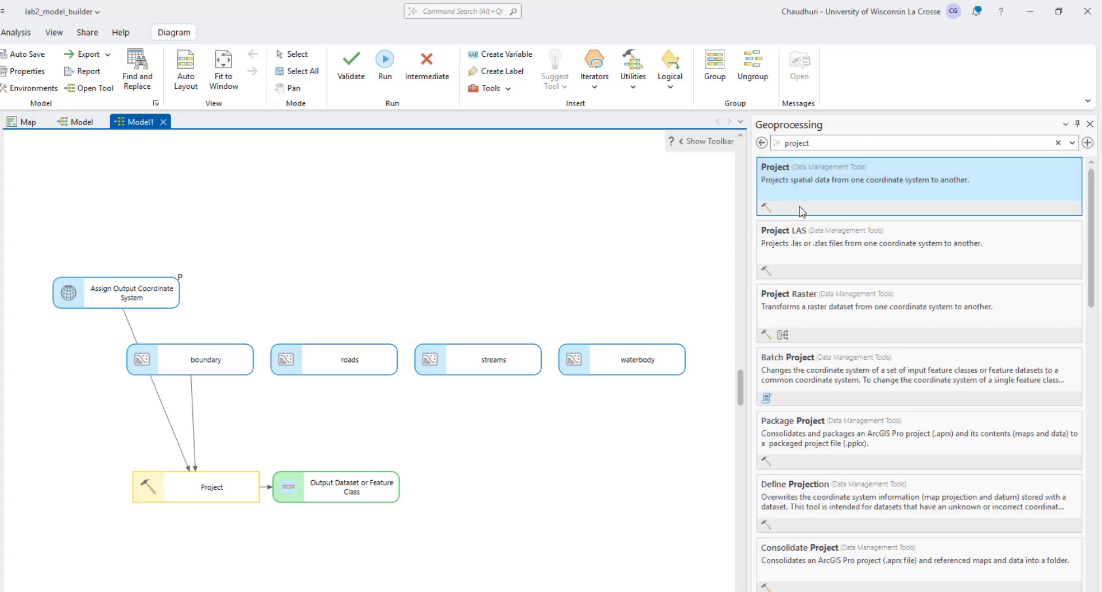
Step: Add a second Project tool, with roads as its input dataset and Assign Output Coordinate System as its output coordinate system
left_click_drag(801, 211, 347, 260)
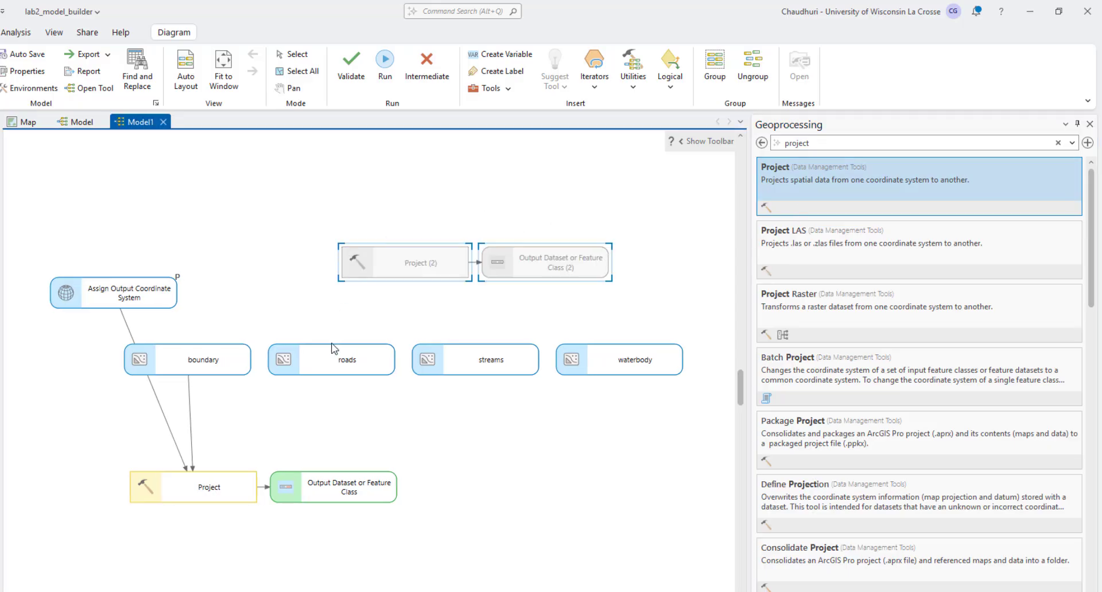
left_click_drag(332, 348, 381, 270)
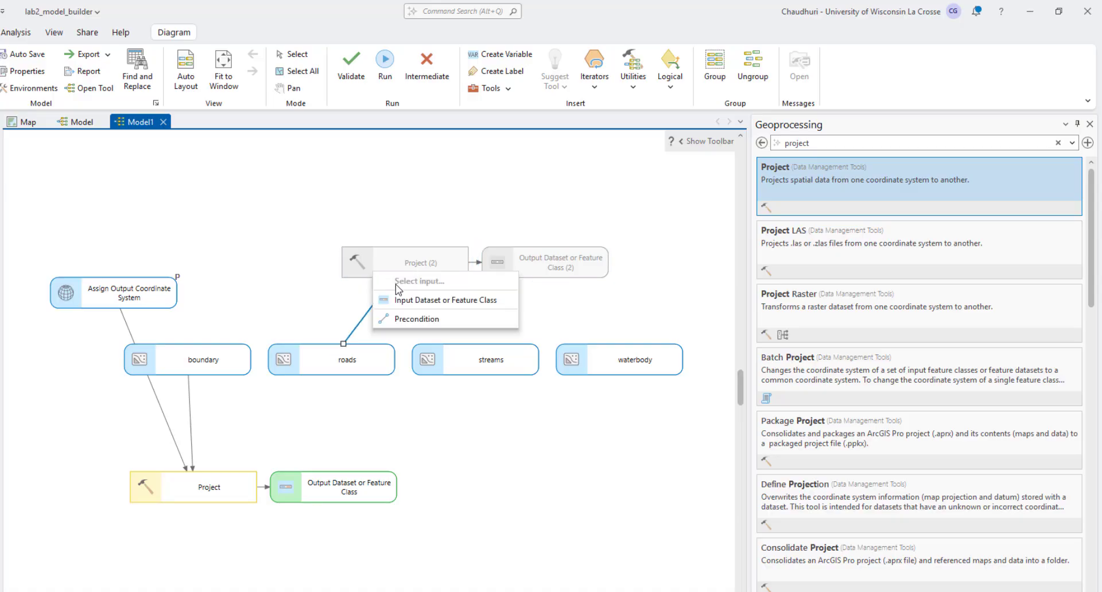
left_click(401, 300)
left_click_drag(172, 290, 394, 265)
left_click(456, 289)
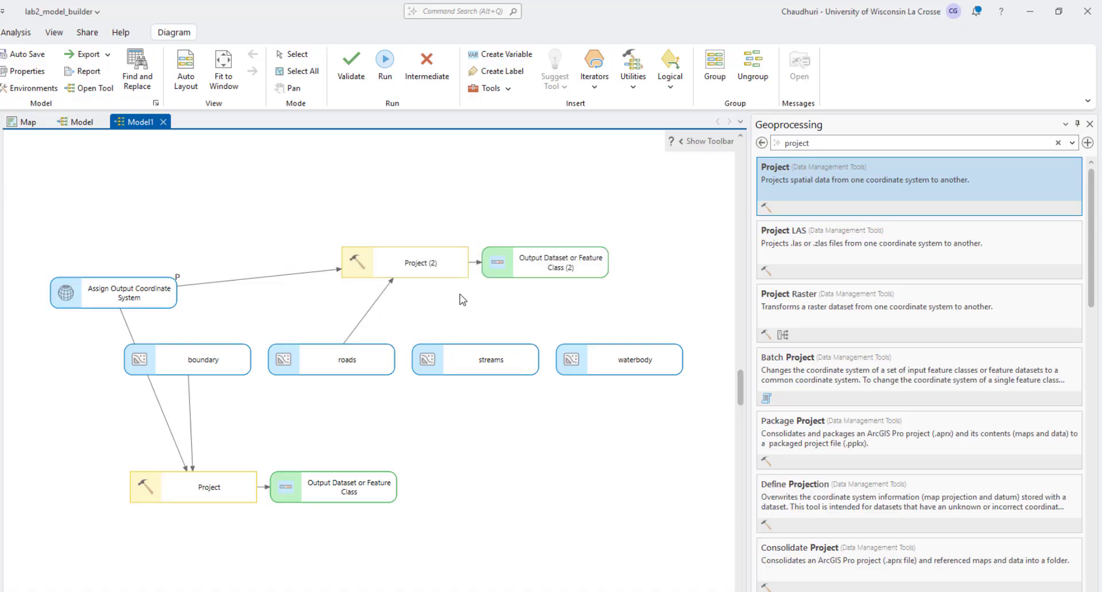
Step: Rename the second Project tool as "Project - roads"
right_click(442, 274)
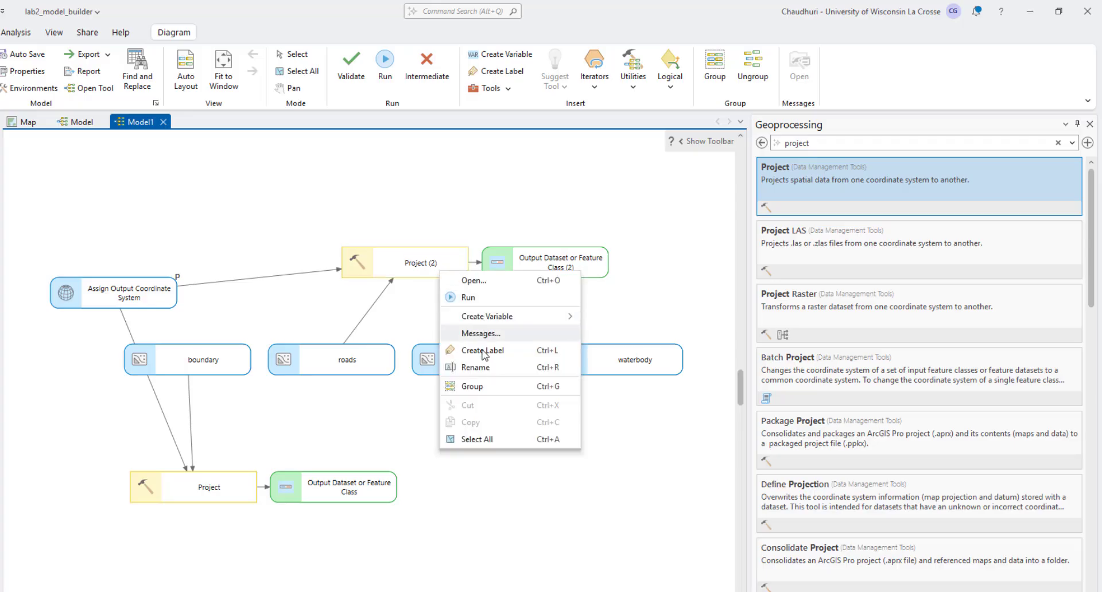
left_click(481, 367)
left_click(397, 252)
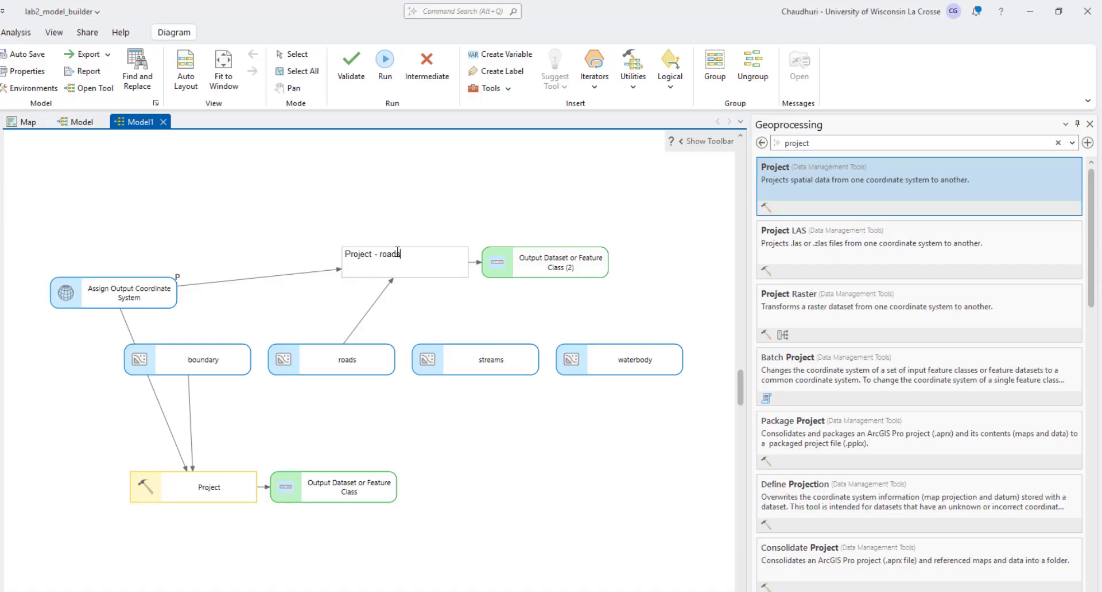
key("Return")
Step: Rename the Project tool that takes the boundary layer as "Project - boundary"
right_click(218, 359)
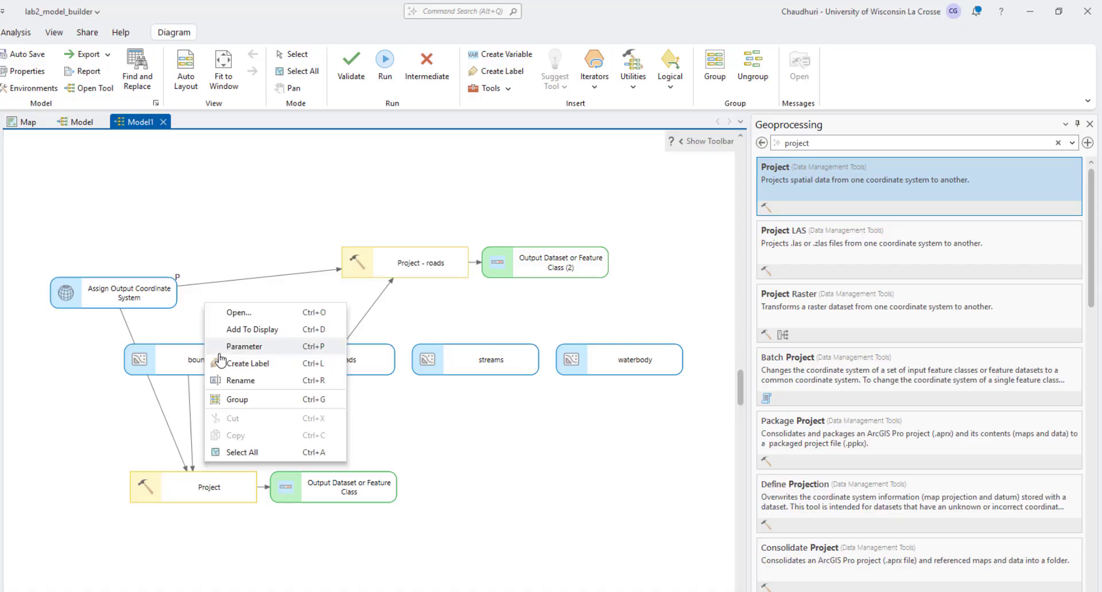
left_click(238, 381)
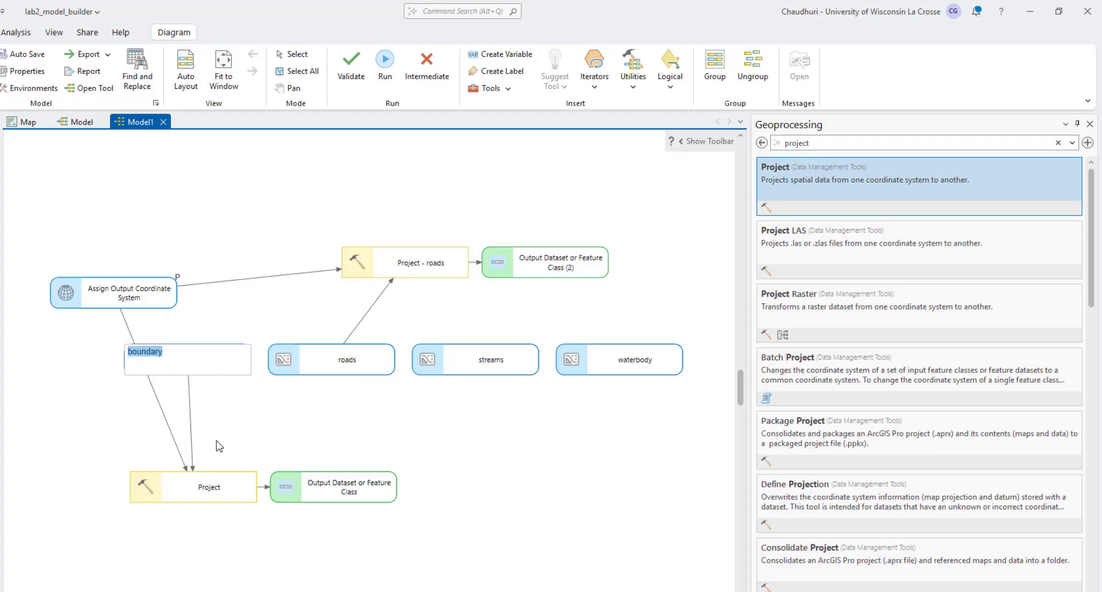
right_click(205, 482)
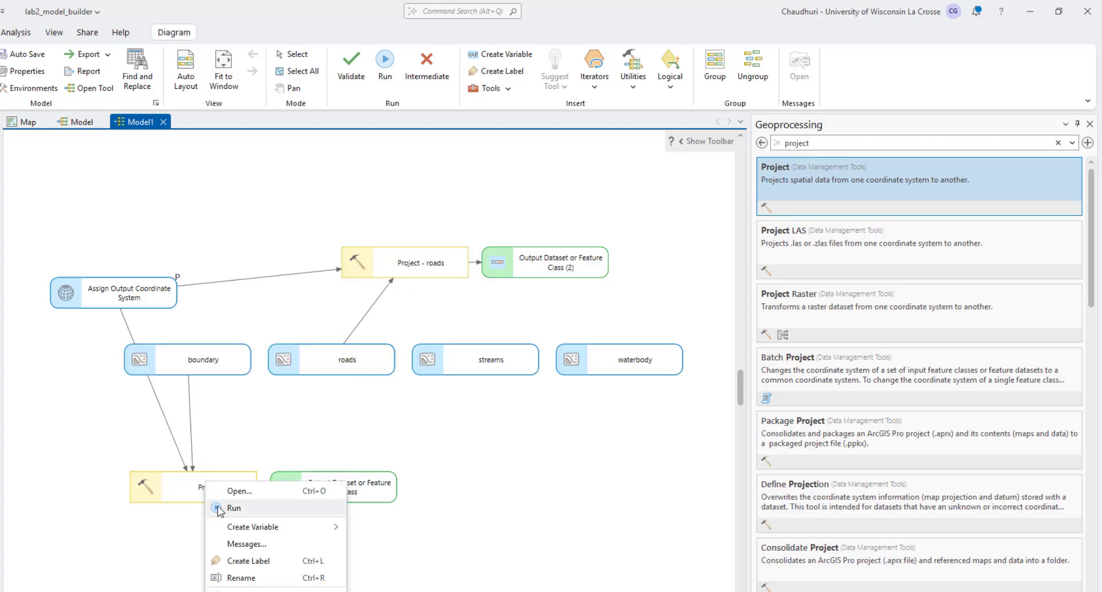
left_click(256, 579)
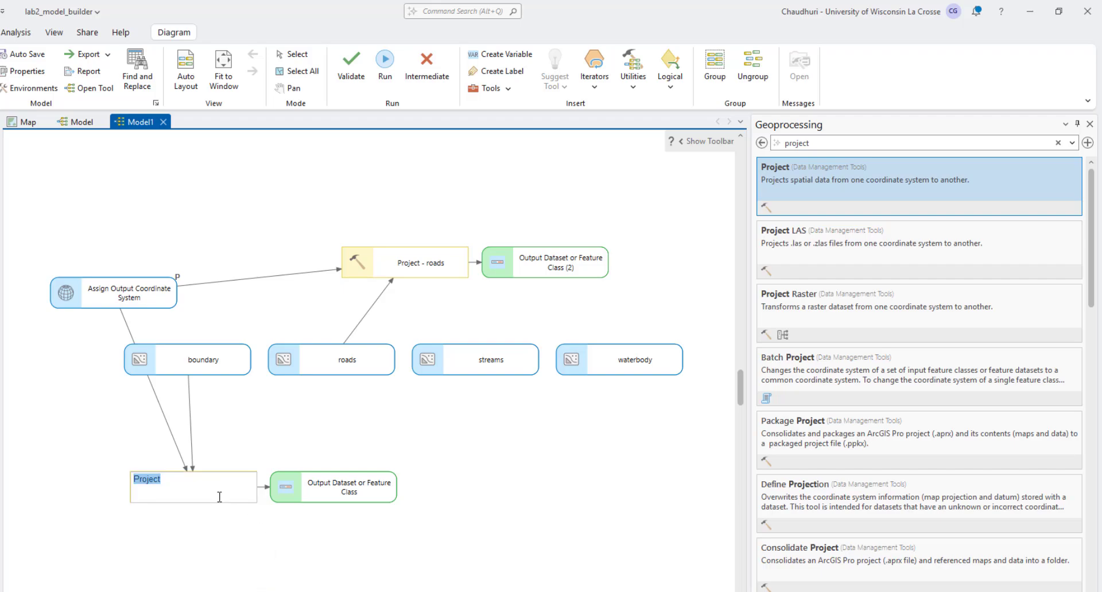
left_click(191, 480)
type("- boundary")
key("Return")
left_click(314, 443)
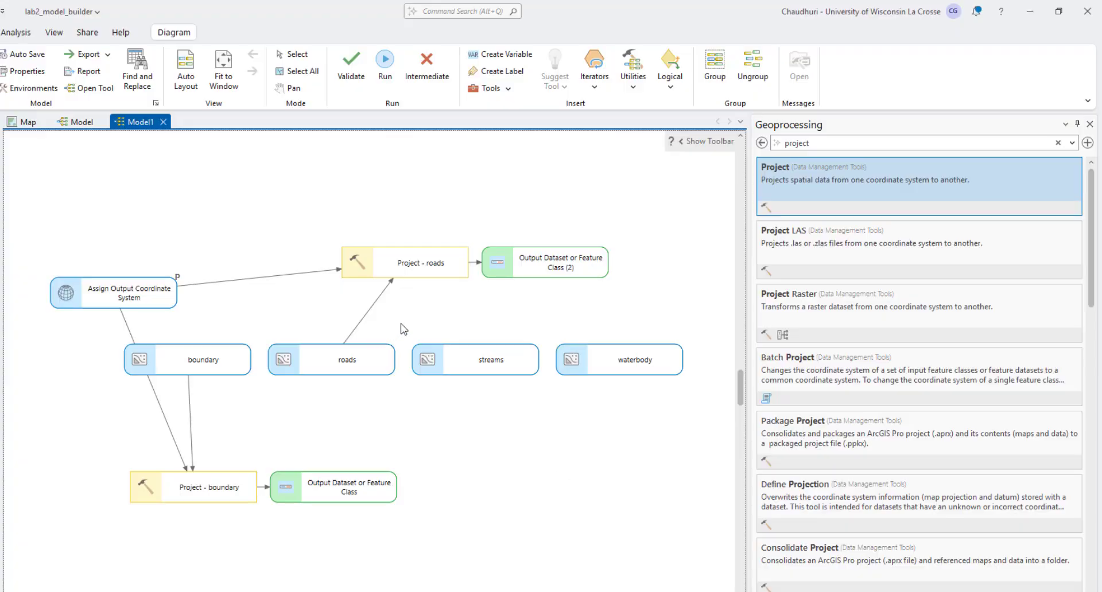
Step: Rename the roads output "Output Dataset - road prj" and the waterbody output "Output Dataset - waterbody prj"
right_click(541, 277)
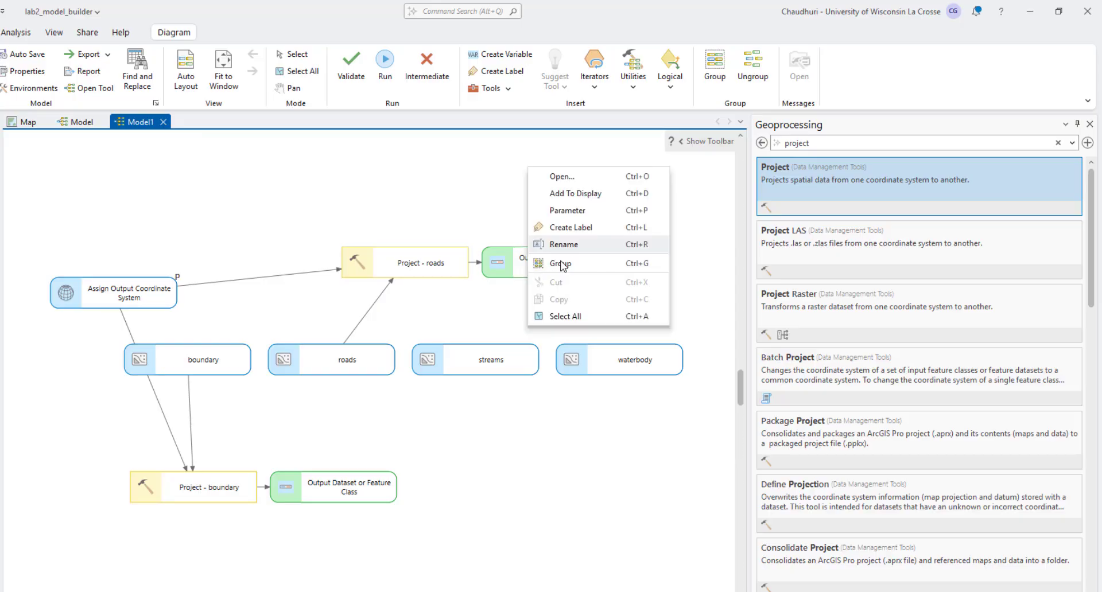
left_click(566, 253)
left_click(543, 255)
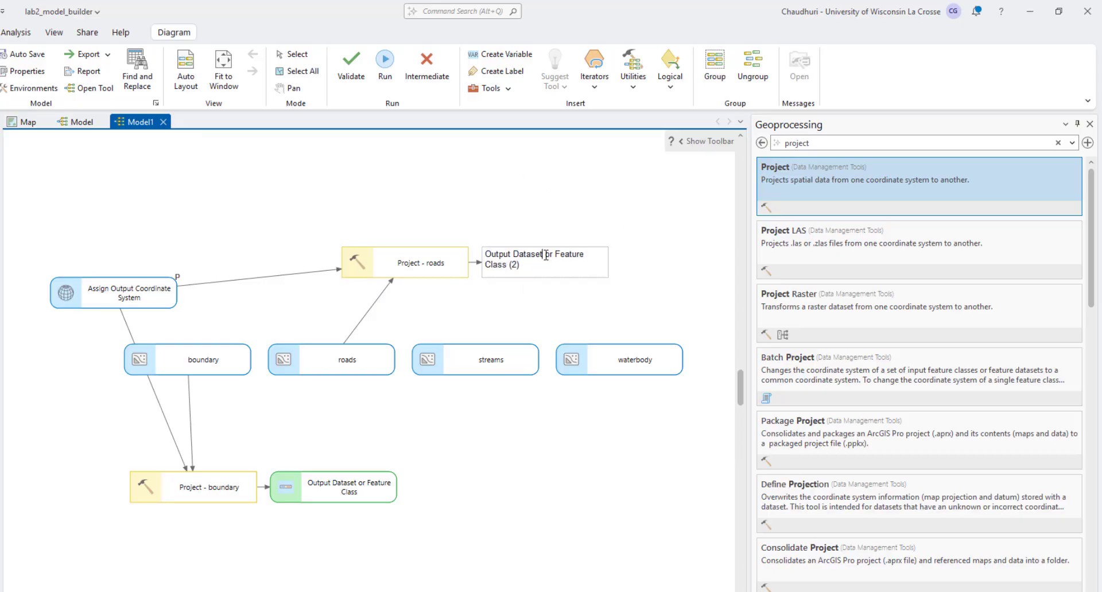
left_click_drag(556, 267, 558, 270)
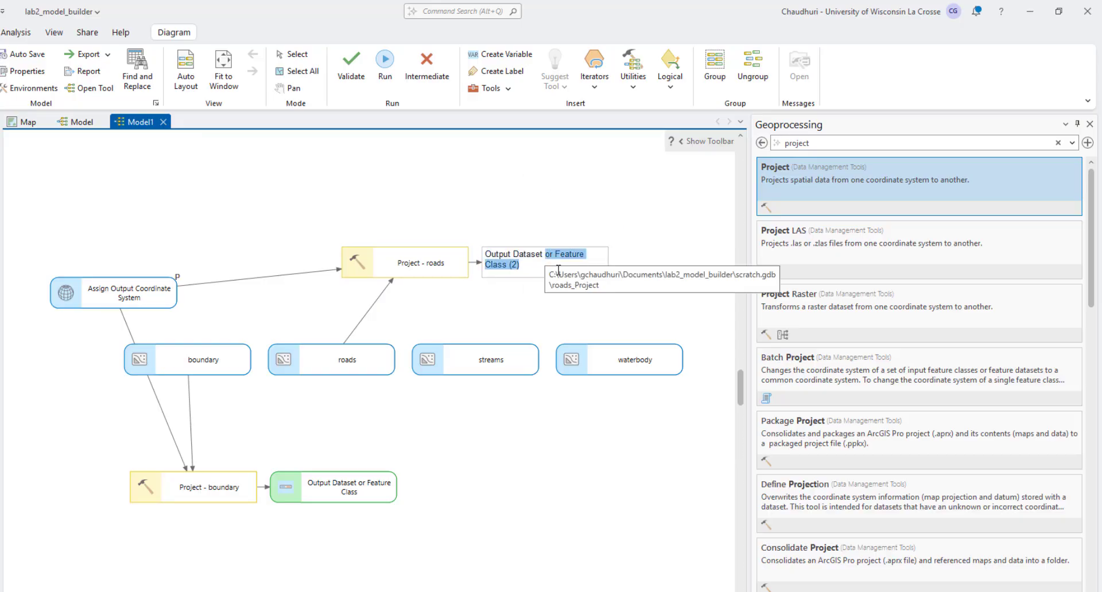
type("- road p")
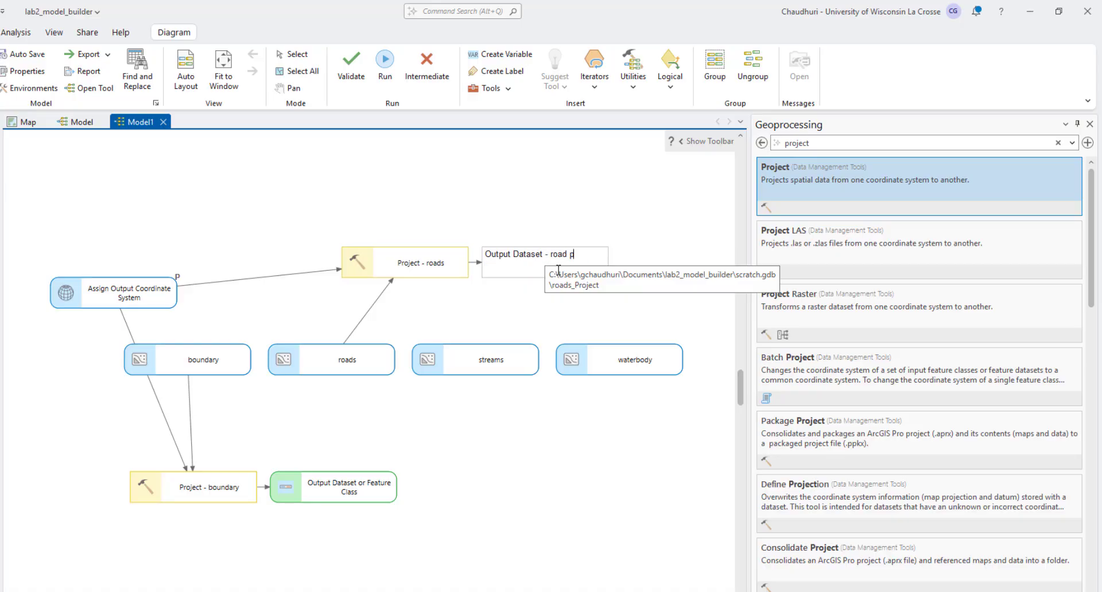
type("rj")
left_click(363, 556)
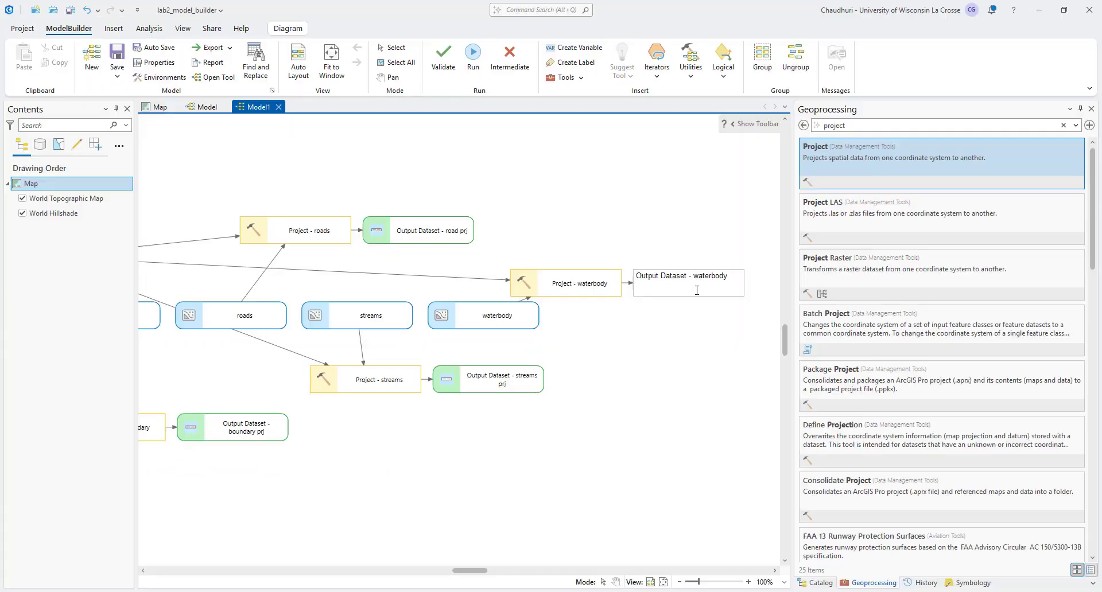
left_click(603, 392)
Step: Make the waterbody, streams, roads and boundary input layers model parameters
right_click(451, 315)
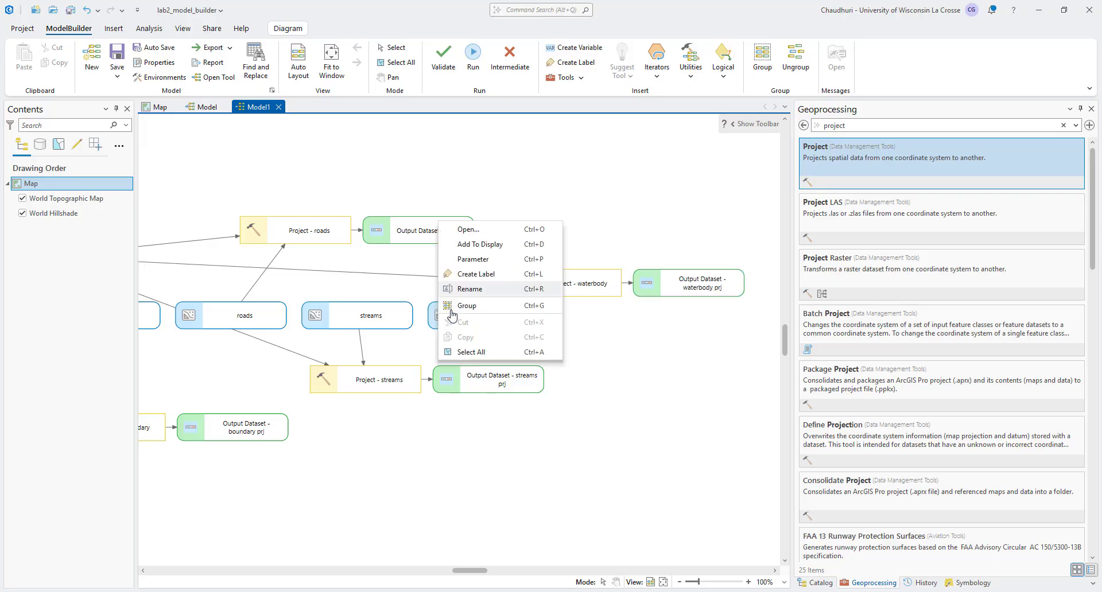
left_click(455, 261)
right_click(335, 321)
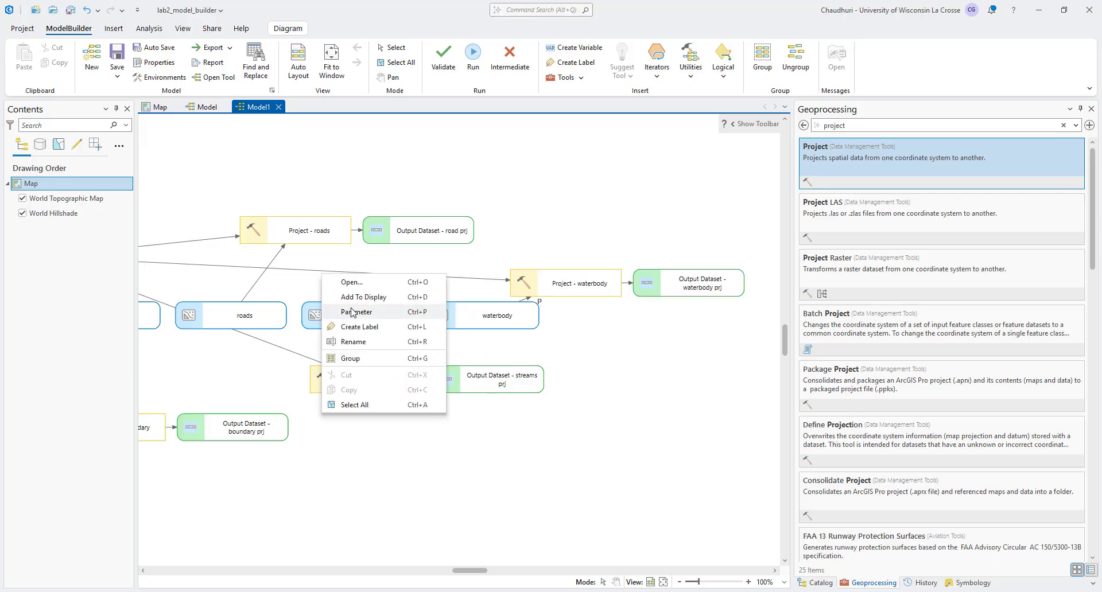
left_click(354, 313)
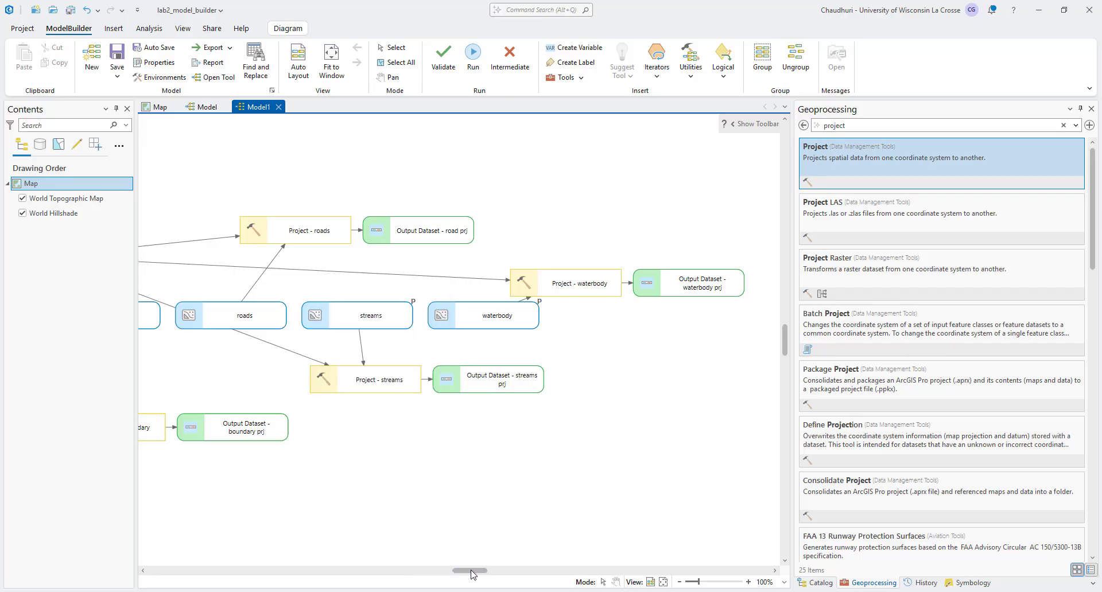
scroll(465, 571, "left", 2)
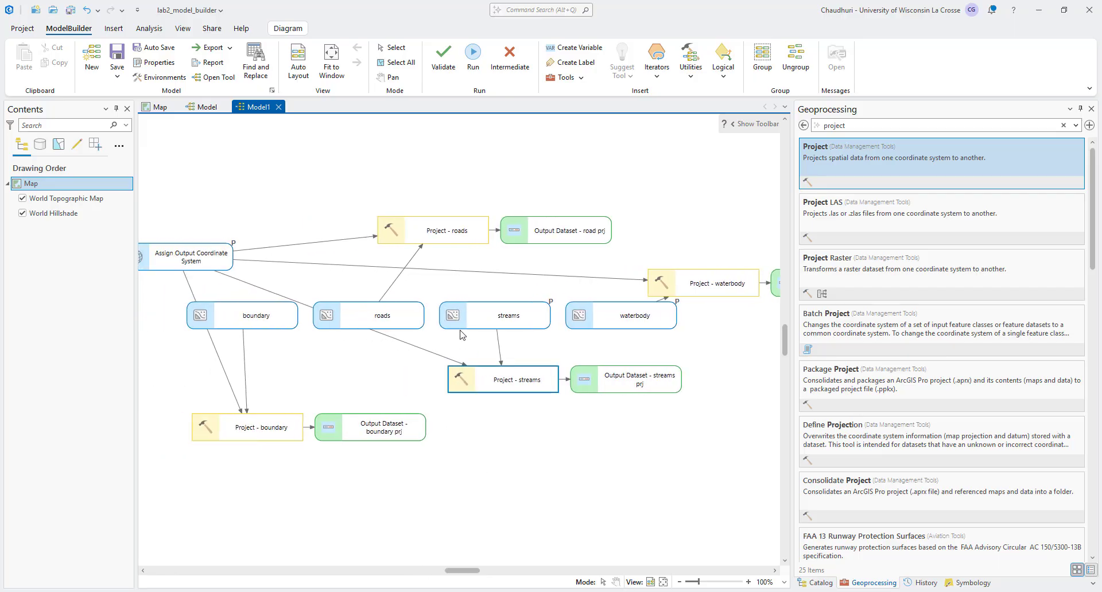
right_click(402, 313)
left_click(409, 306)
left_click(267, 316)
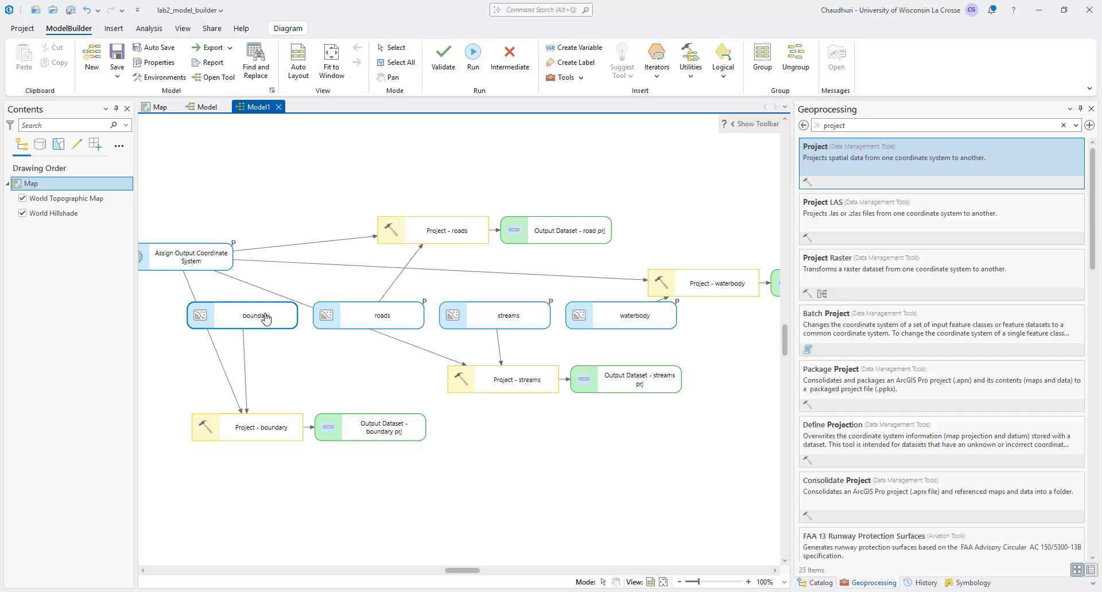
right_click(279, 314)
left_click(279, 309)
Step: Rename the boundary input variable as "Input Boundary Feature Class"
right_click(263, 320)
left_click(293, 387)
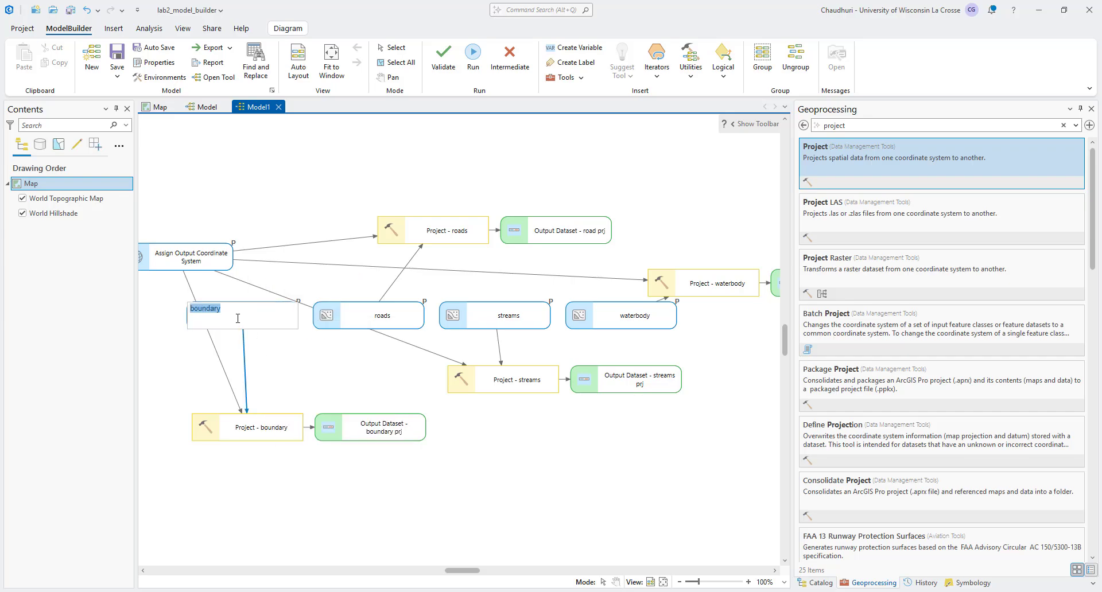
type("Input B")
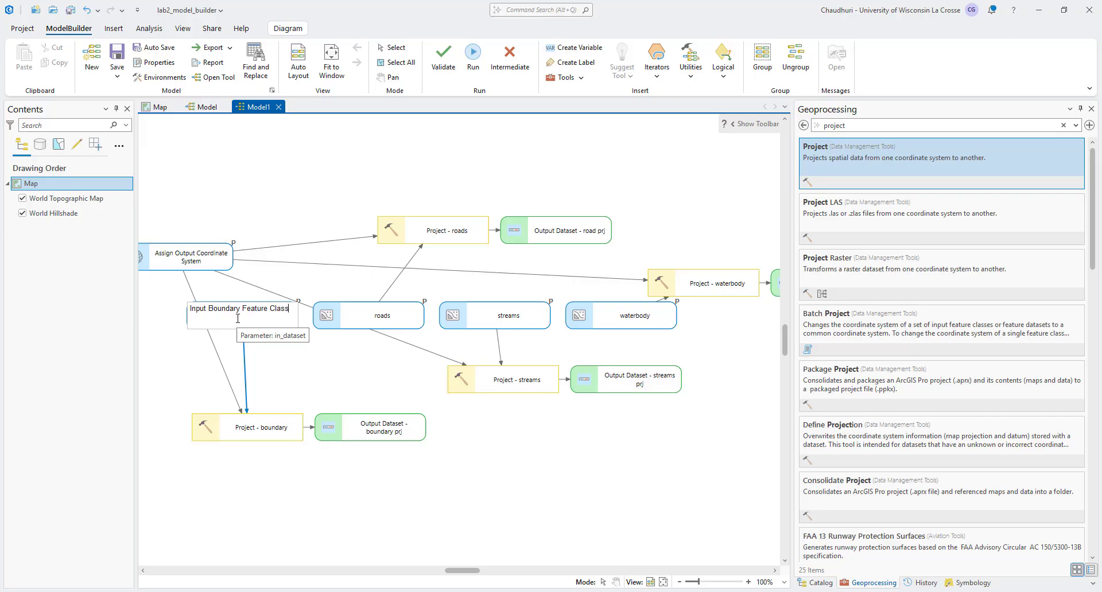
left_click(358, 328)
Step: Rename the roads input variable as "Input Roads Feature Class" and select that name for reuse
right_click(365, 326)
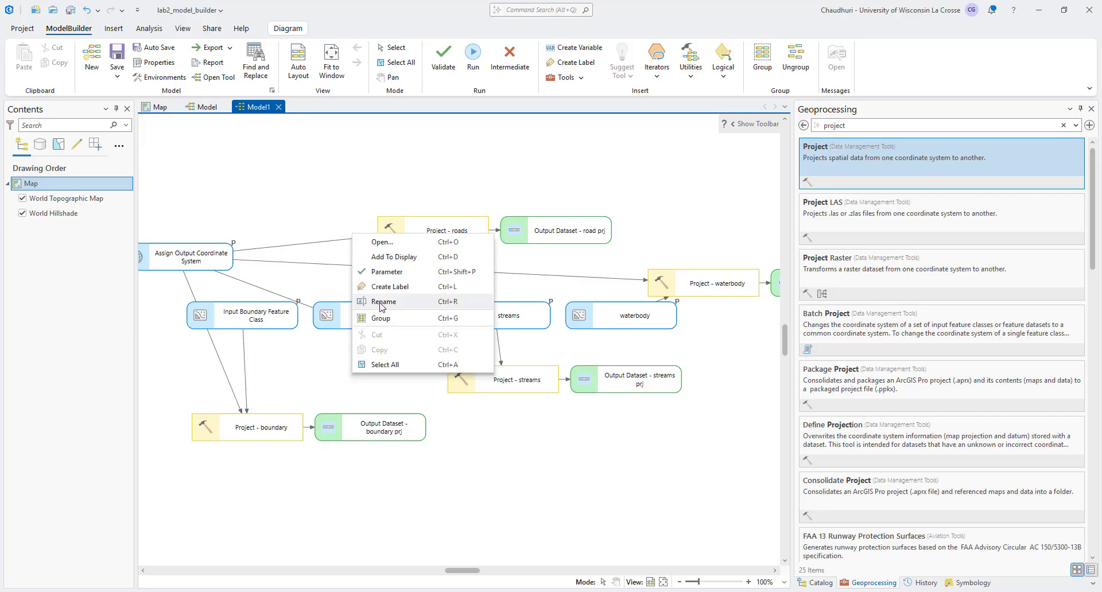
left_click(380, 302)
type("Input Roads Feature Class")
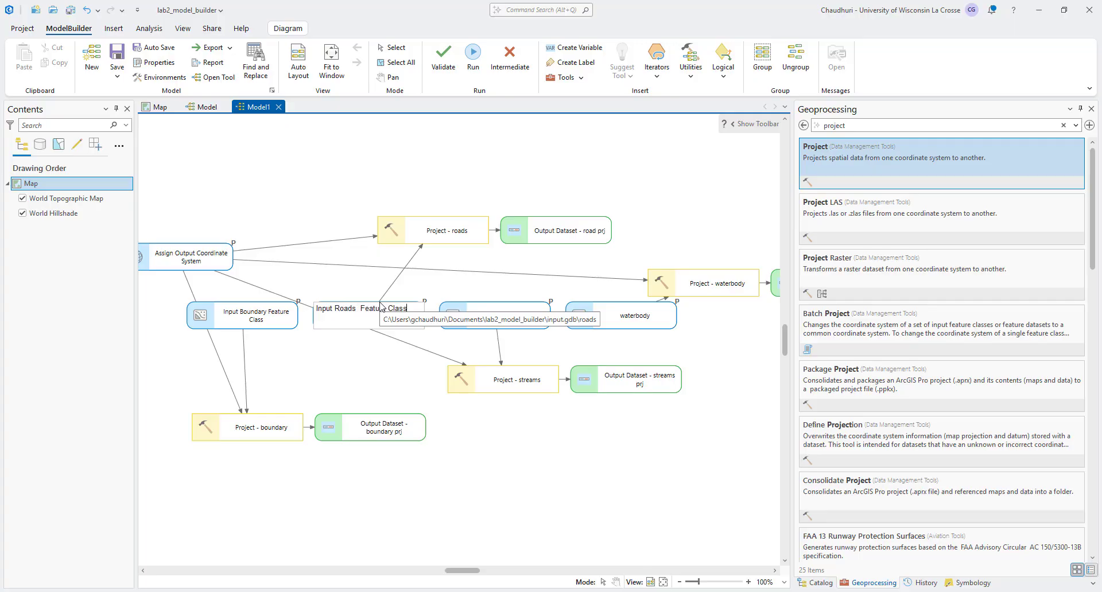
key("ctrl+a")
key("ctrl+c")
Step: Rename the streams input variable as "Input Streams Feature Class", reusing the roads variable's name
left_click(501, 316)
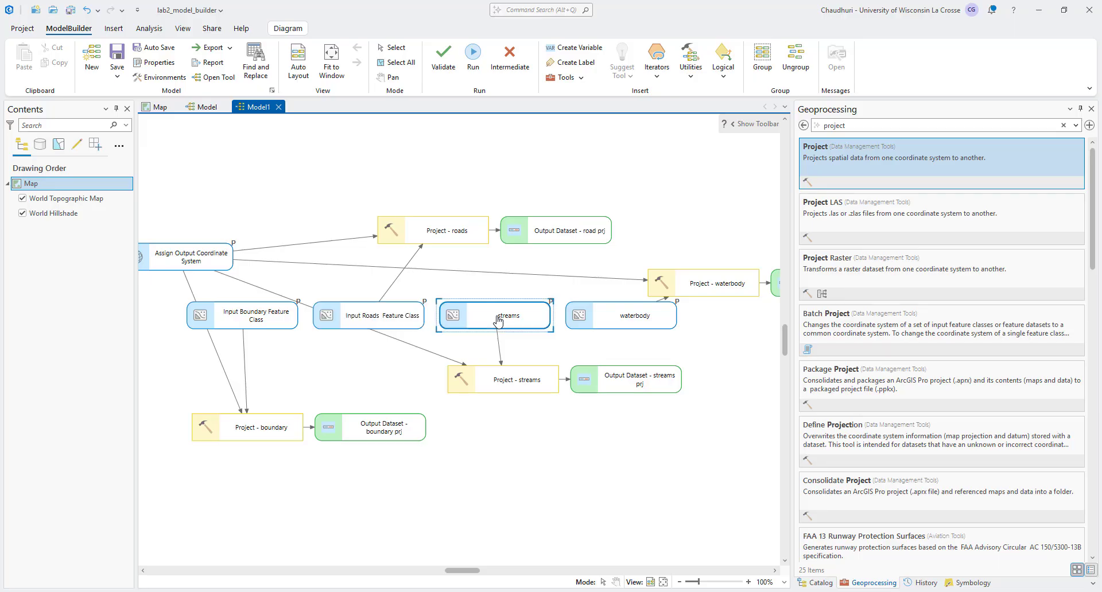
right_click(501, 318)
left_click(511, 296)
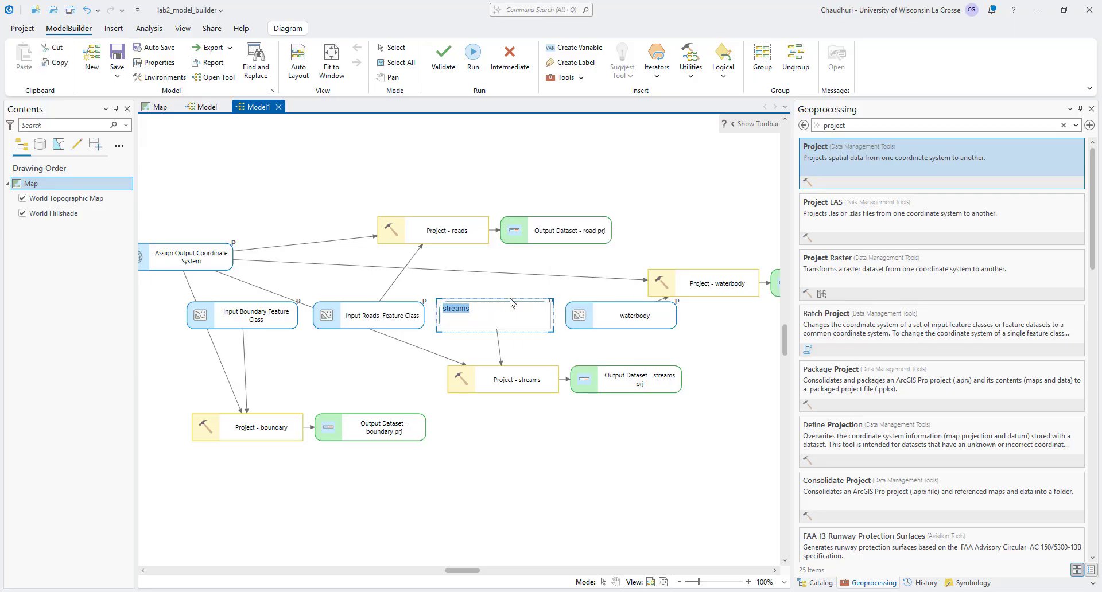
key("ctrl+v")
type("Streams")
Step: Rename the waterbody input variable as "Input Waterbody Feature Class", replacing Roads in the reused name
right_click(646, 327)
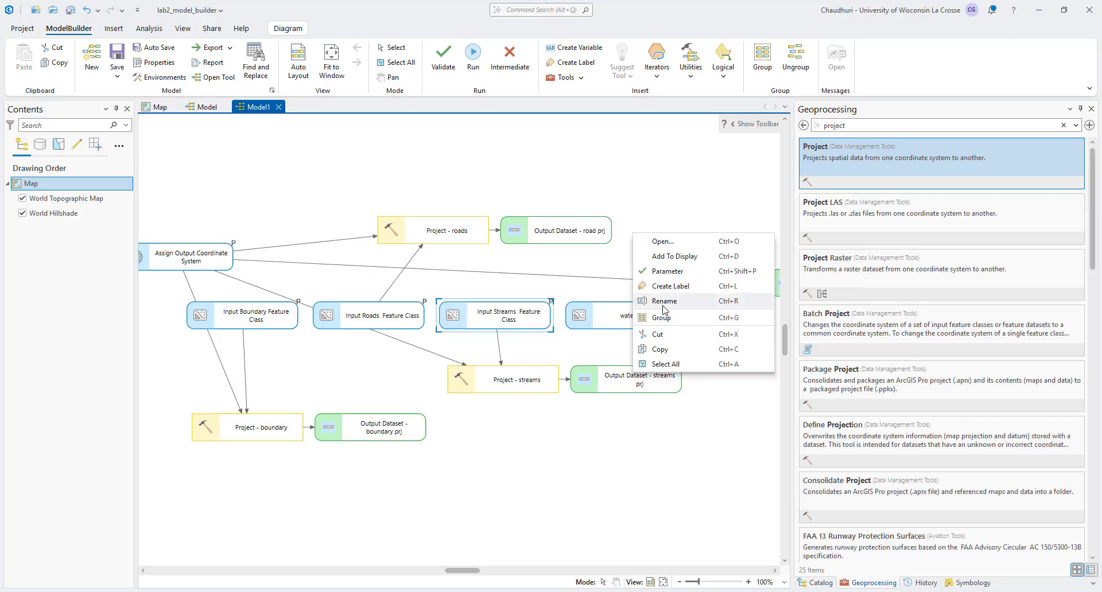
left_click(644, 308)
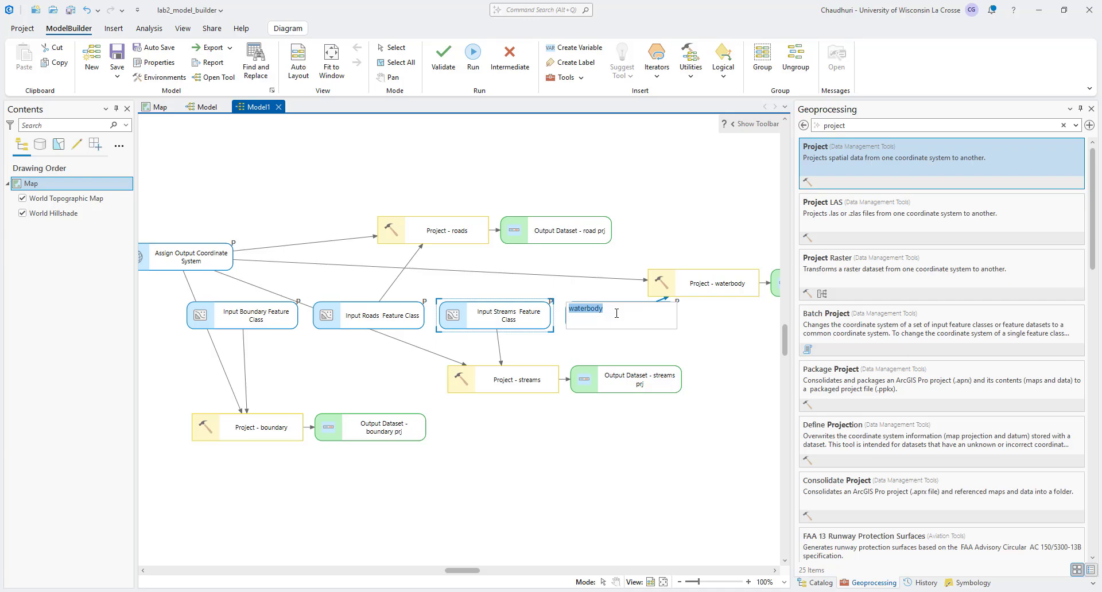
key("ctrl+v")
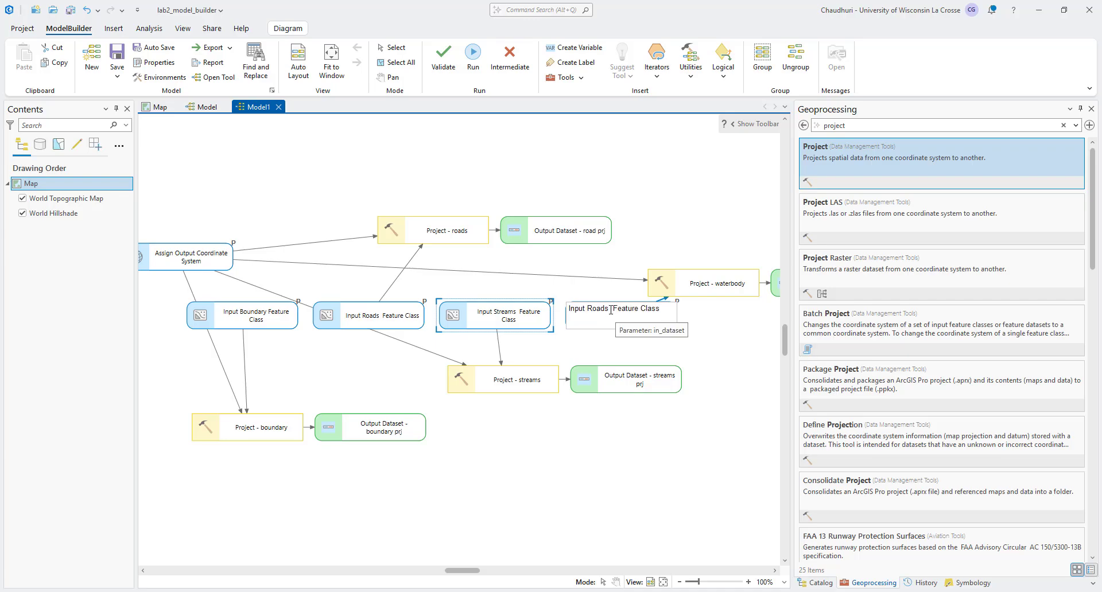
left_click_drag(605, 310, 591, 311)
type("Waterbody")
key("Return")
Step: Open Model1 from the lab2_model_builder toolbox as a tool and review its parameters
left_click(803, 125)
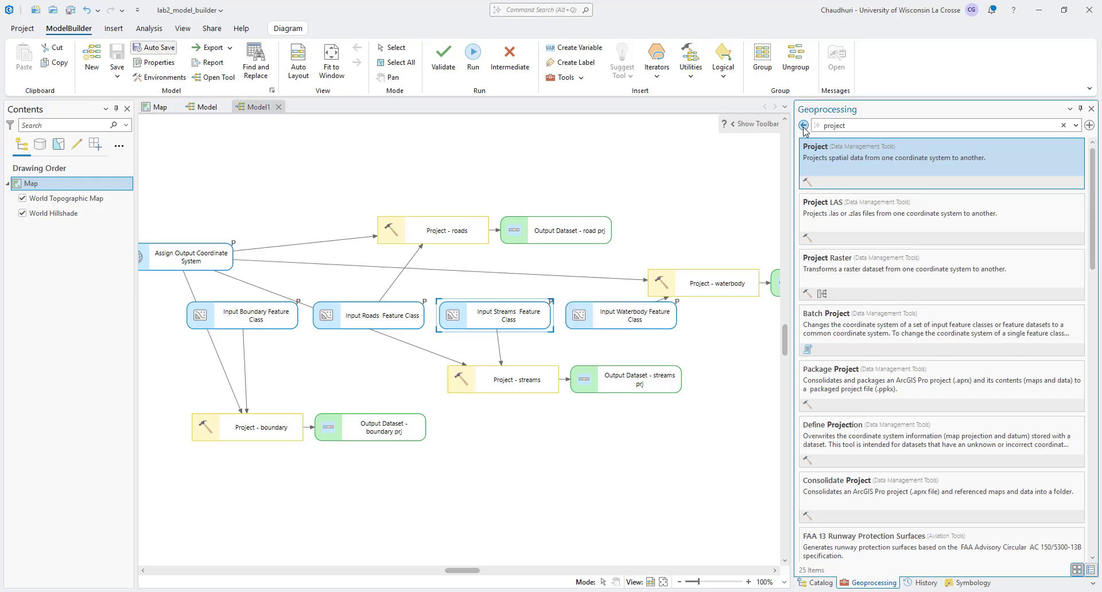
left_click(801, 177)
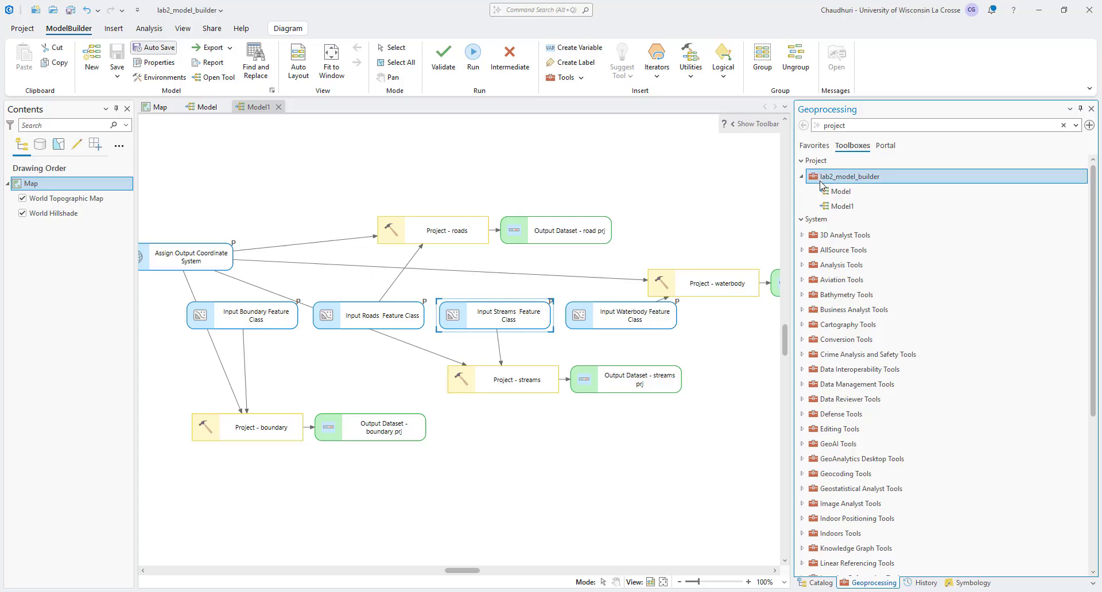
left_click(836, 208)
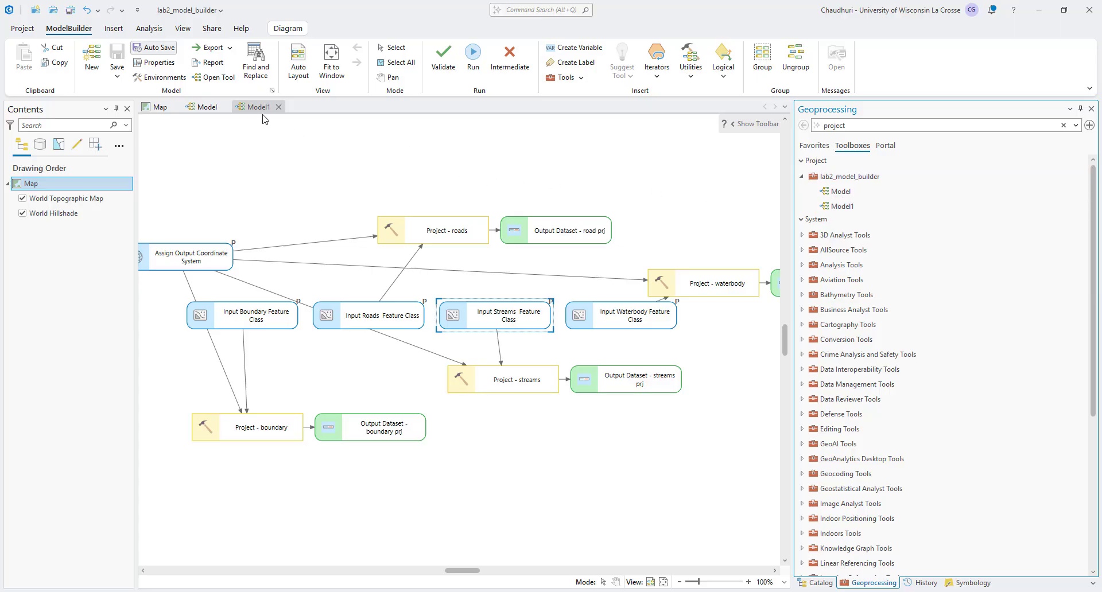
double_click(841, 207)
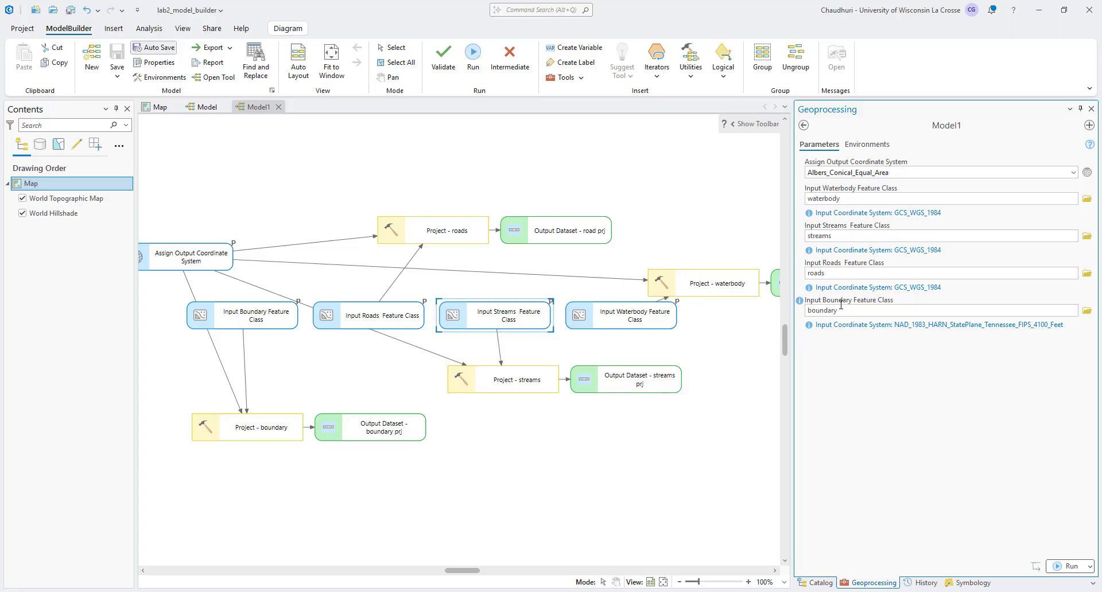
Step: Arrange the model elements with Auto Layout, making room beside the projected outputs
left_click(298, 60)
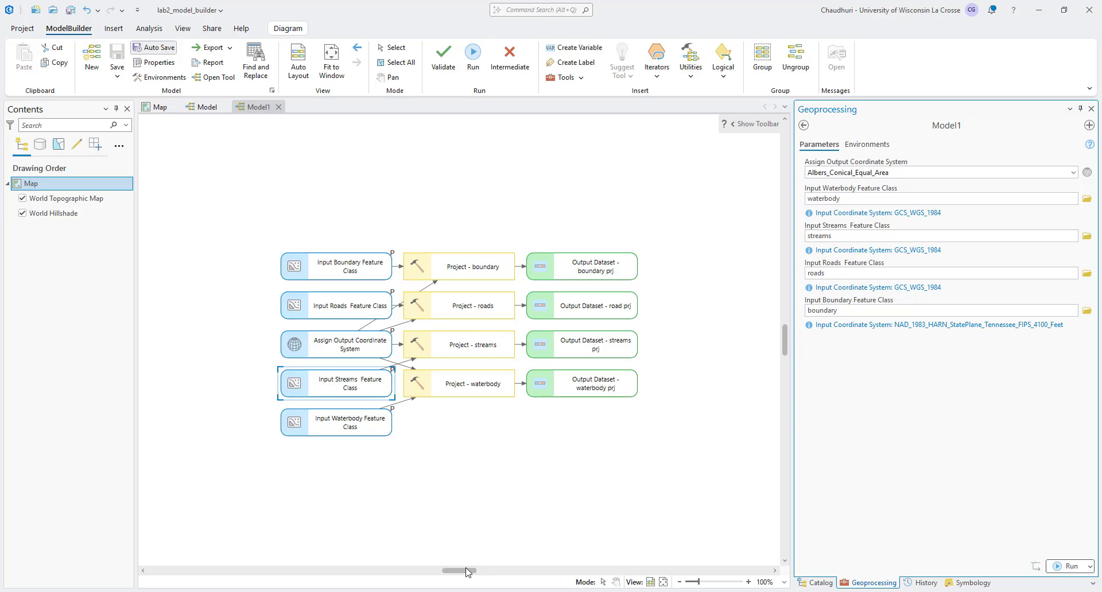
left_click_drag(467, 570, 470, 571)
Step: Find the Buffer analysis tool and add it to the model with Output Dataset - boundary prj as its input
type("buffer")
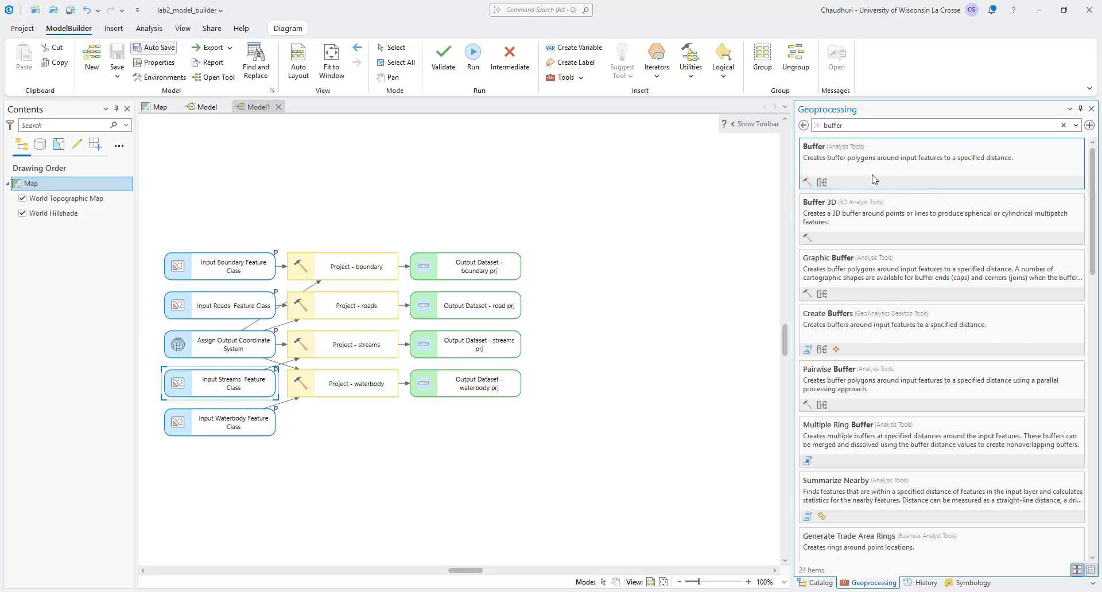
left_click(873, 180)
left_click(804, 125)
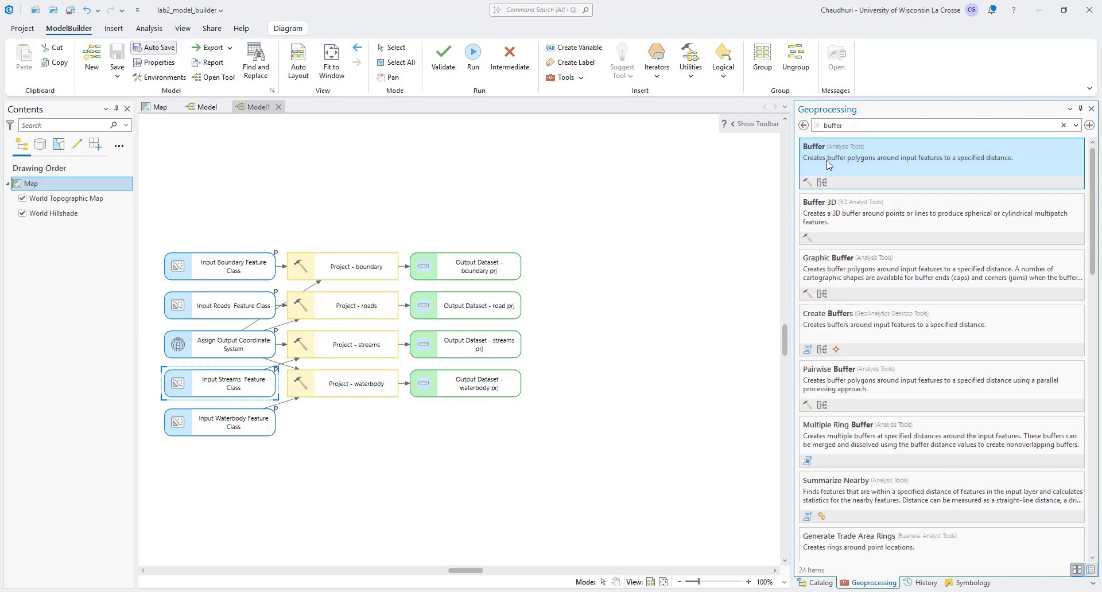
left_click_drag(828, 164, 552, 267)
left_click(586, 293)
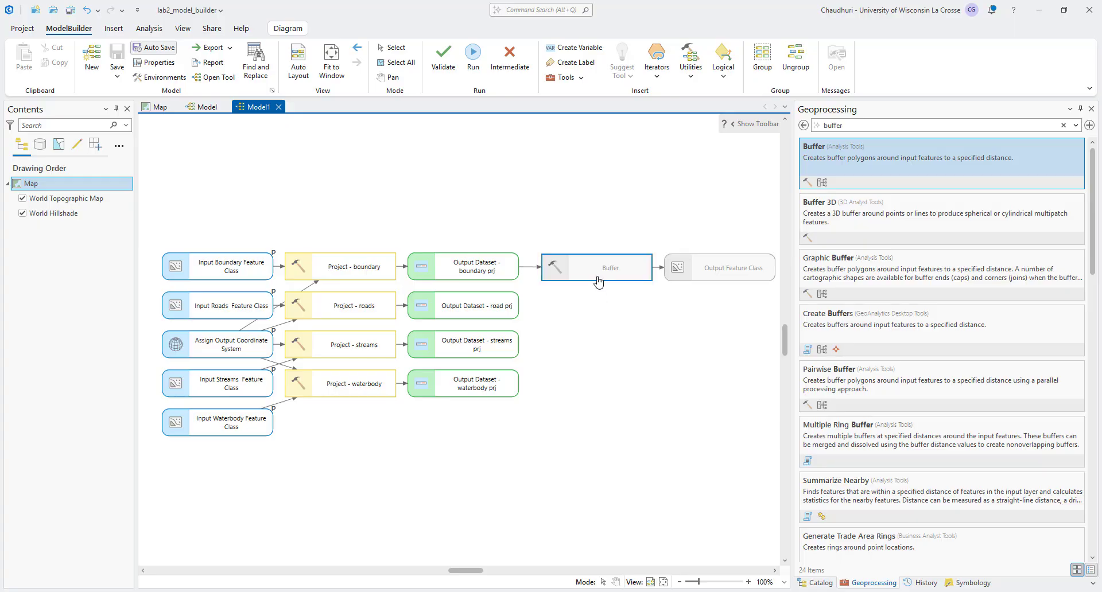
Step: Create a model variable from the Buffer tool's Distance [value or field] parameter
right_click(597, 281)
mouse_move(690, 323)
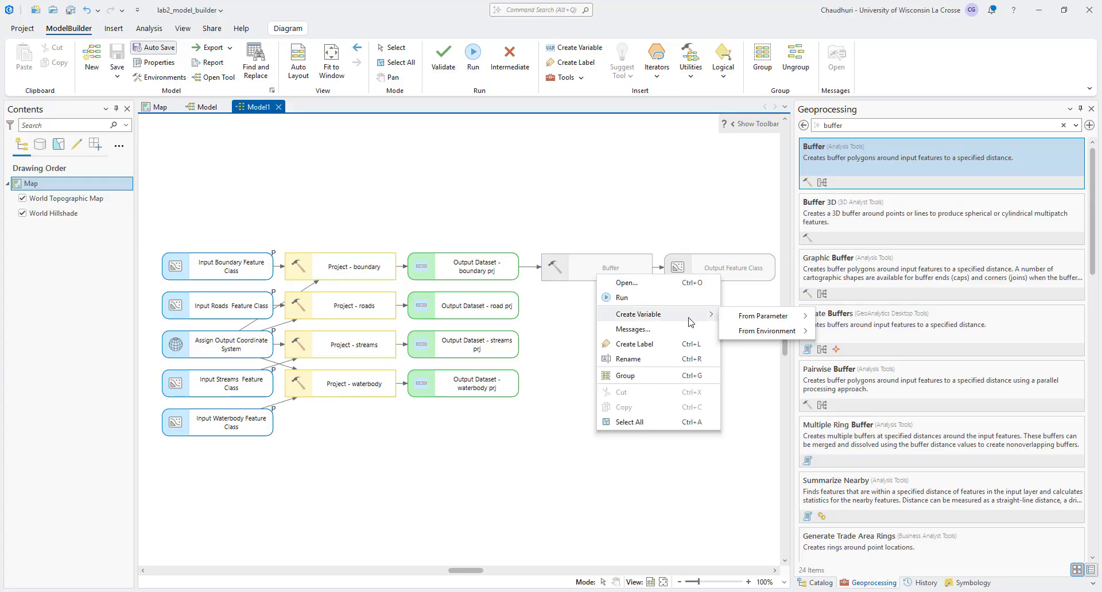
mouse_move(763, 316)
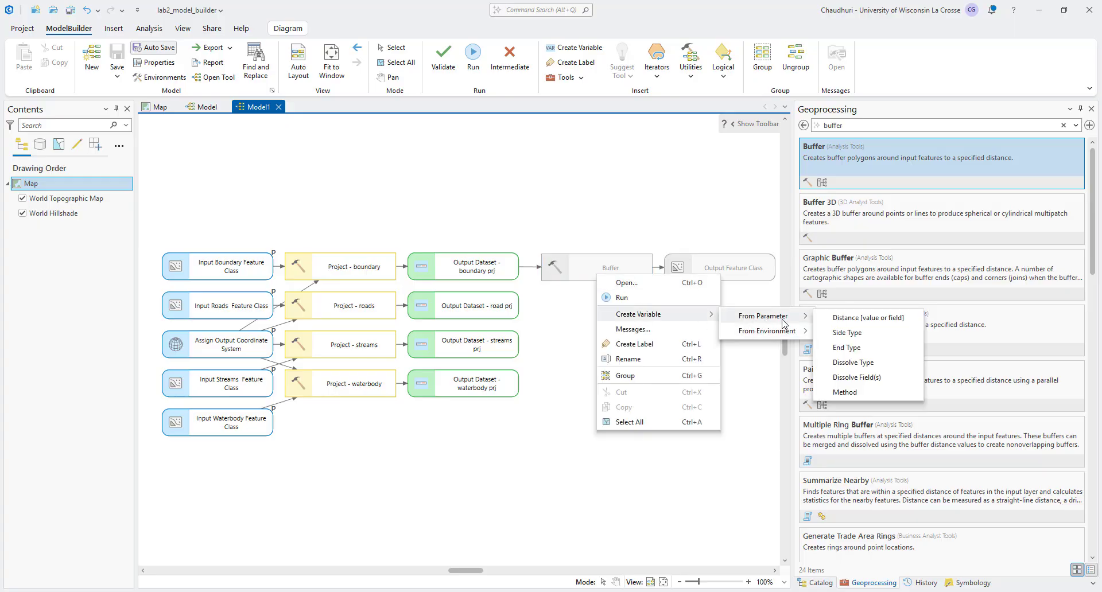
left_click(856, 319)
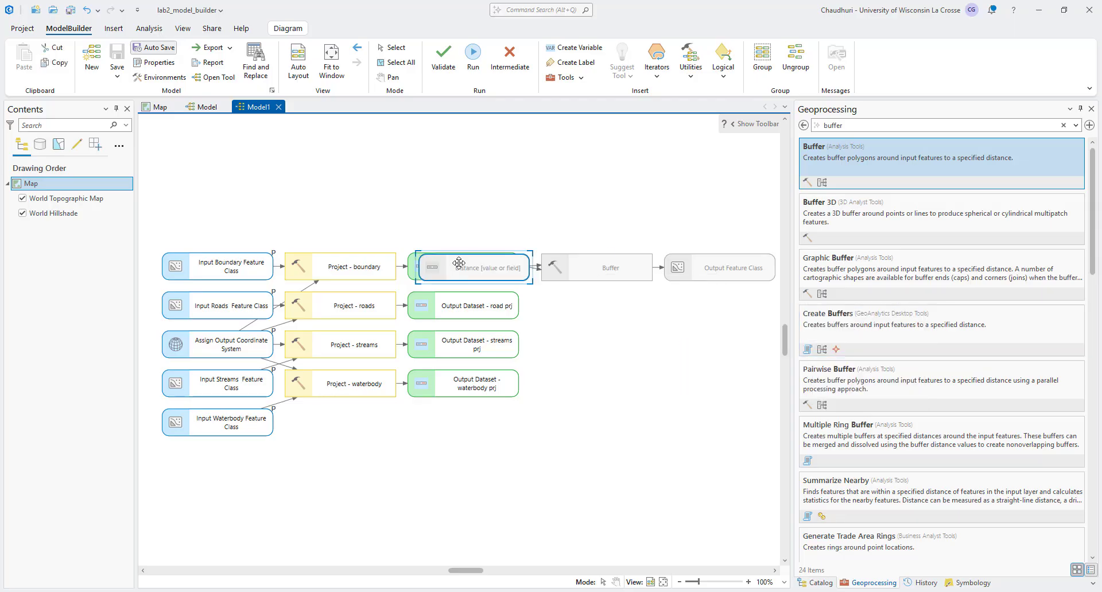
Step: Place the Distance [value or field] variable above the Buffer tool and rename it Assign Park Boundary Buffer Distance
left_click_drag(459, 263, 578, 212)
right_click(578, 212)
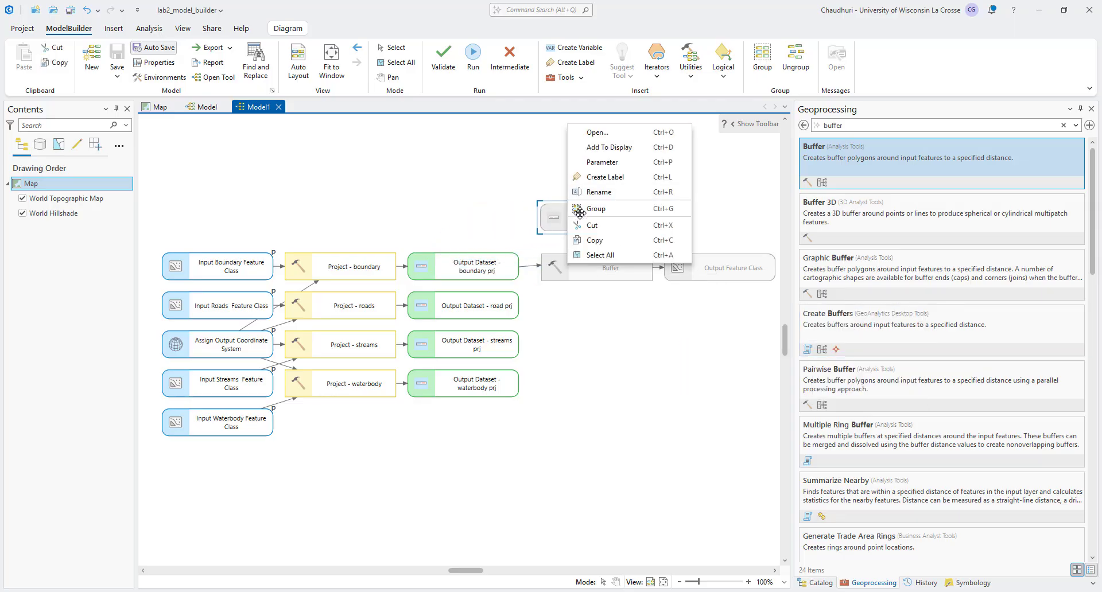
left_click(588, 195)
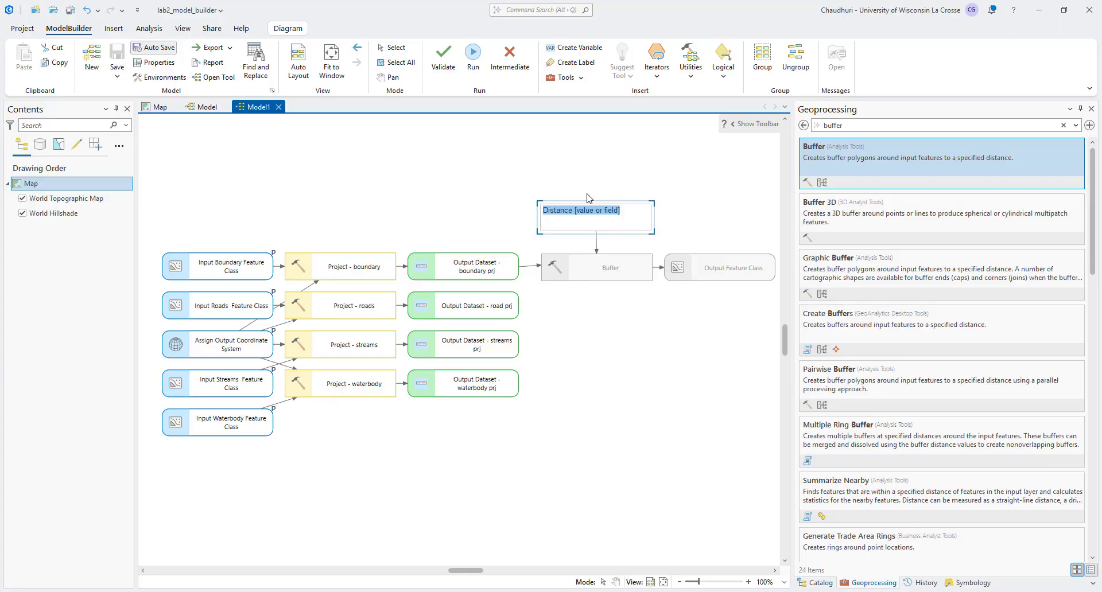
type("Assign")
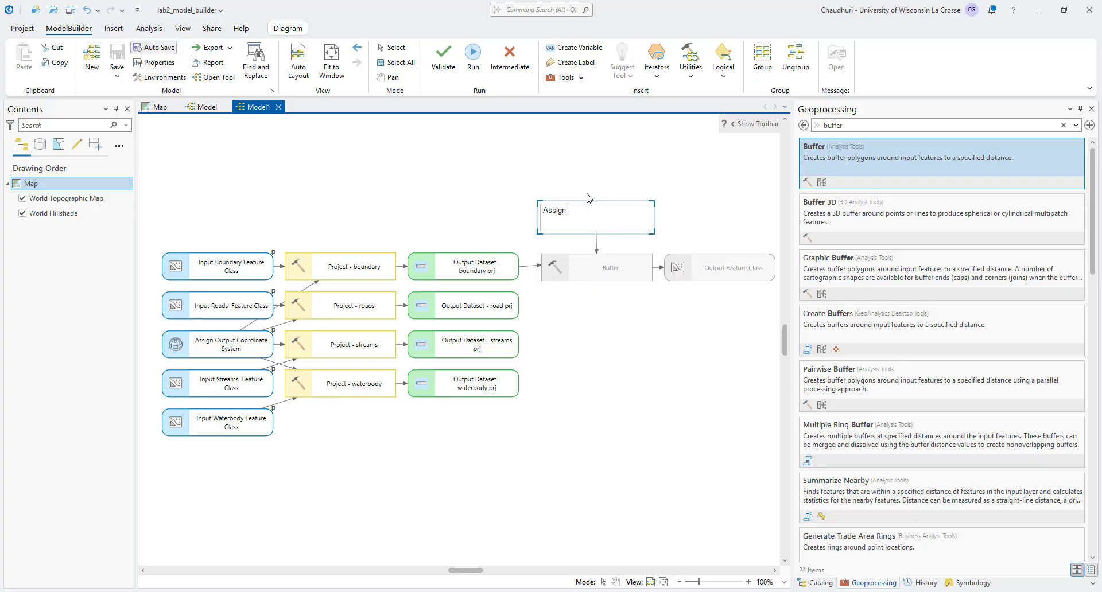
key("BackSpace")
key("BackSpace")
key("BackSpace")
type("Park Boundary Buffer Distance")
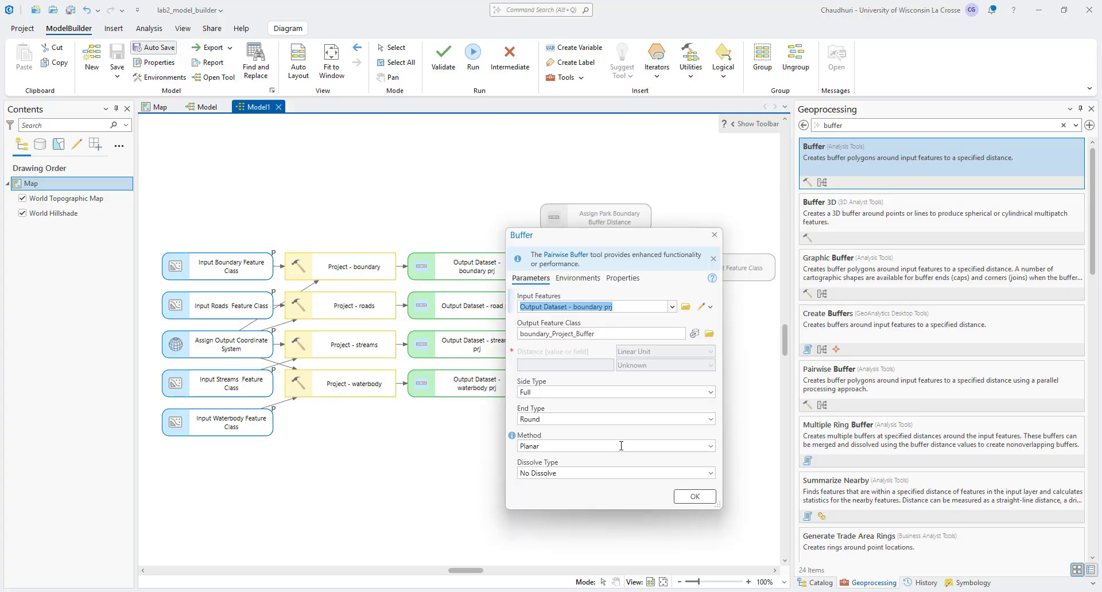
Step: Set the Buffer tool's dissolve type to Dissolve all output features into a single feature
left_click(711, 474)
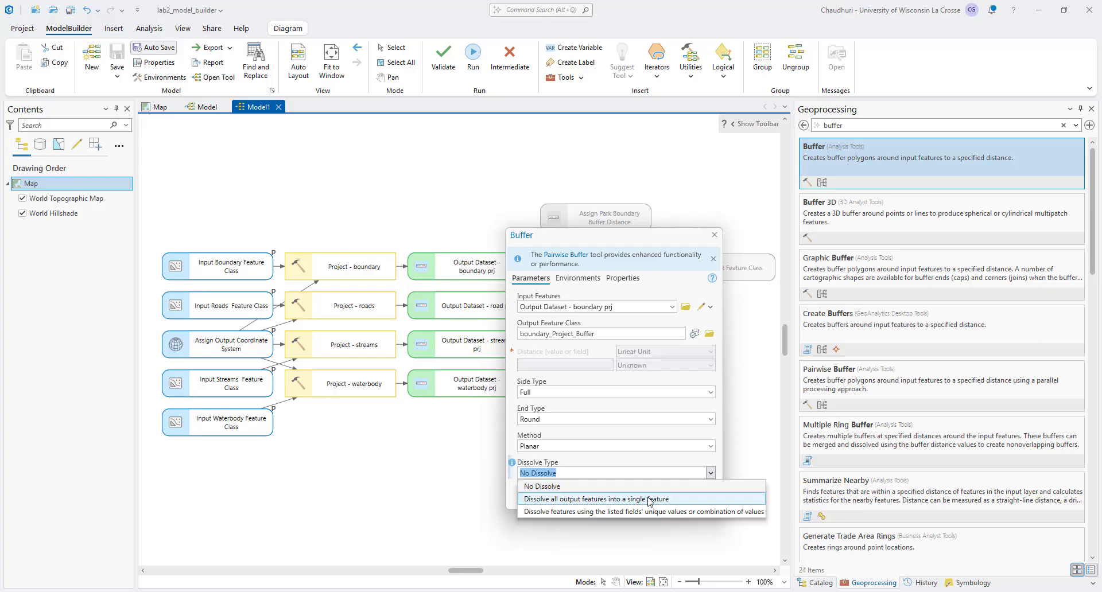
left_click(649, 498)
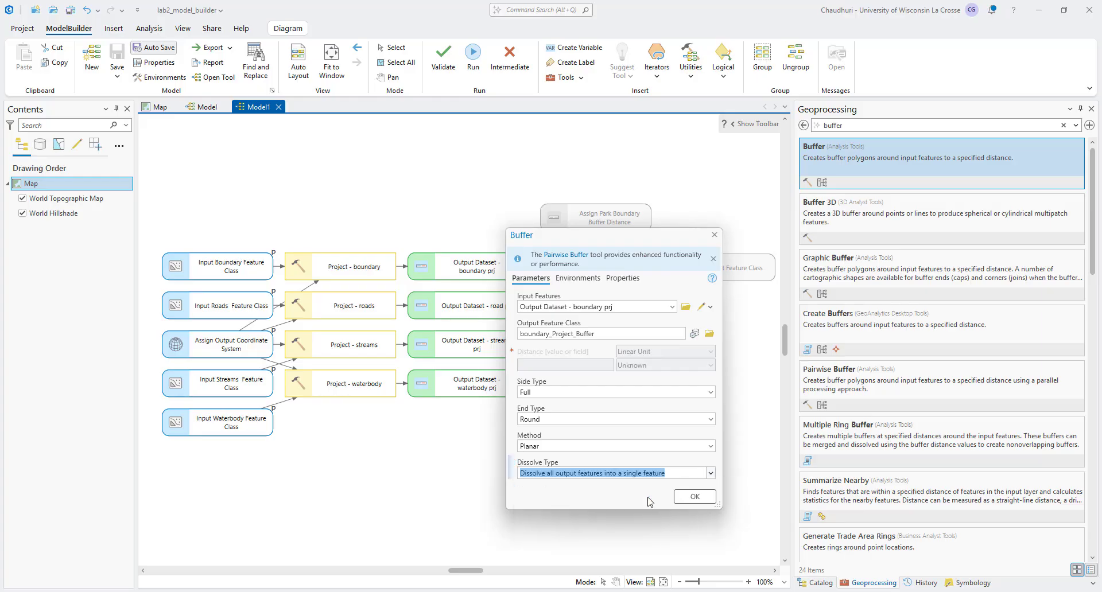
left_click(687, 507)
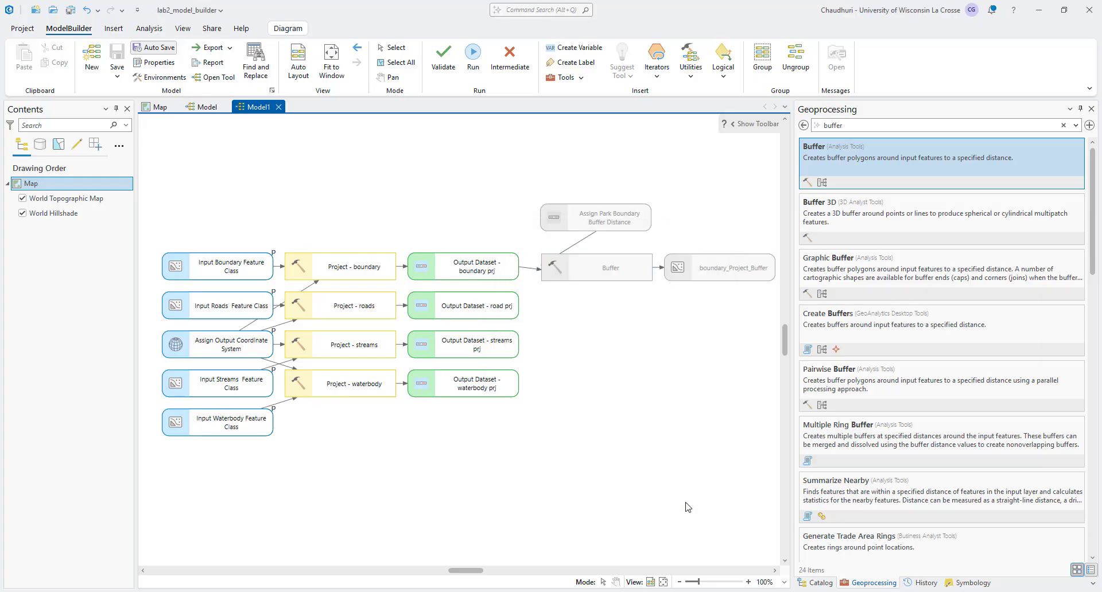
Step: Set the Assign Park Boundary Buffer Distance variable to 5 US Survey Miles
left_click(586, 281)
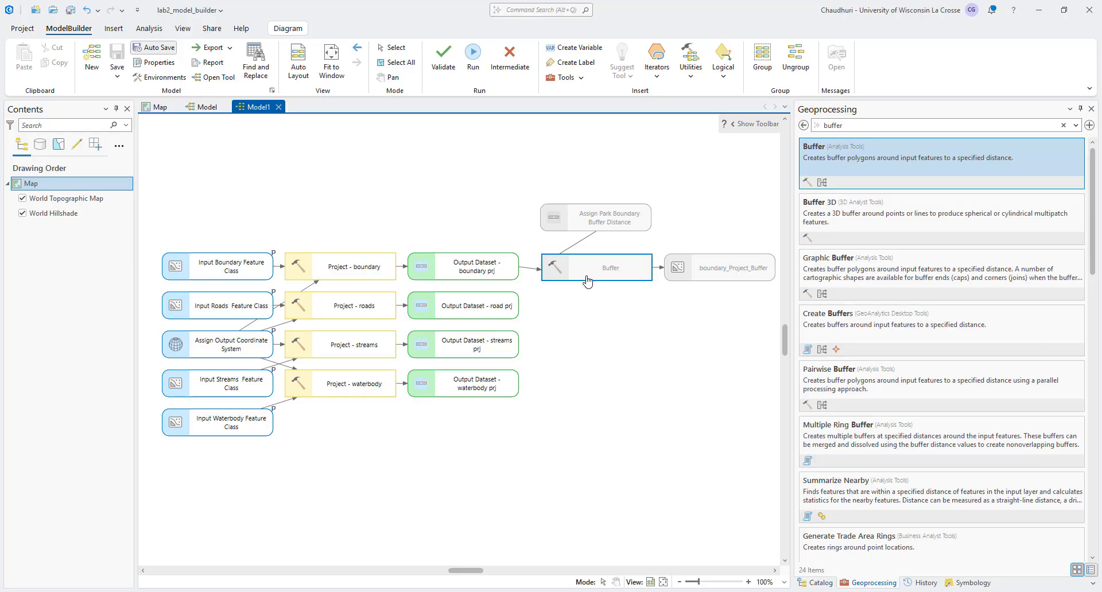
double_click(587, 281)
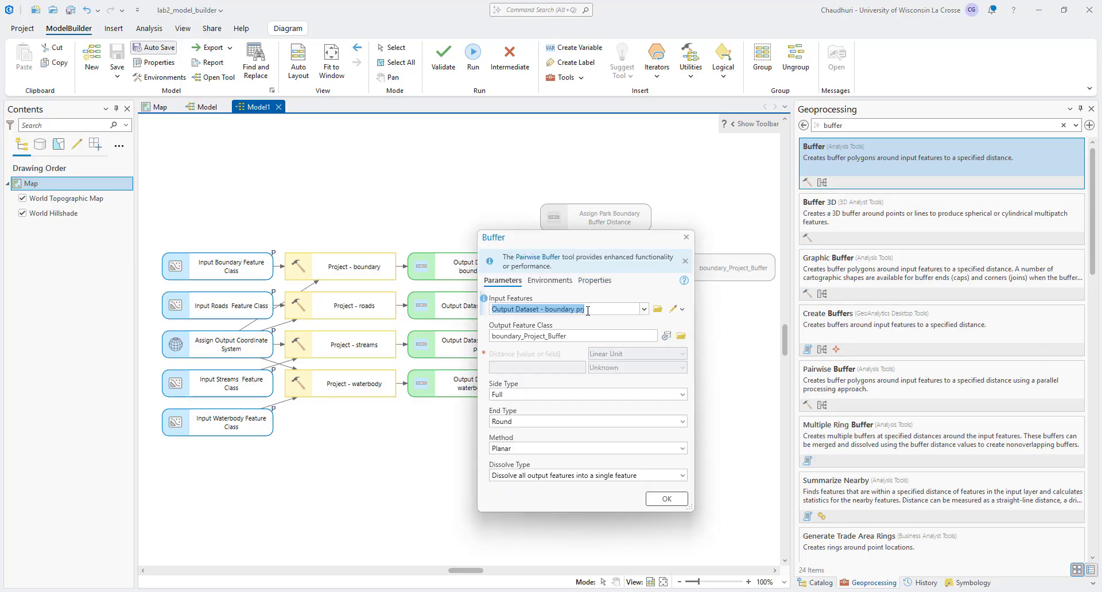
double_click(576, 219)
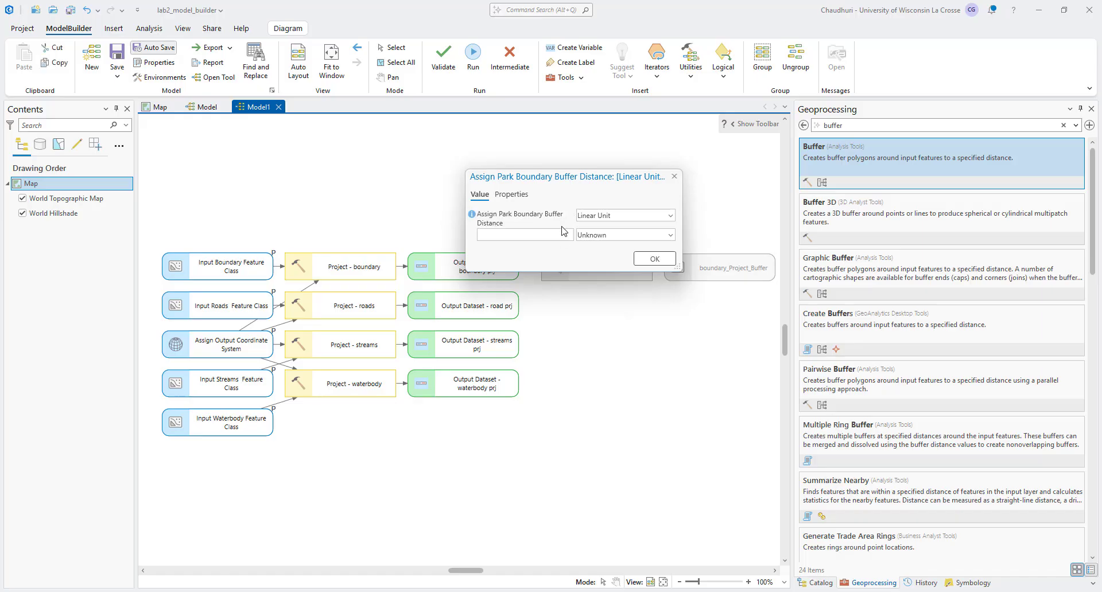
left_click(565, 235)
left_click(669, 236)
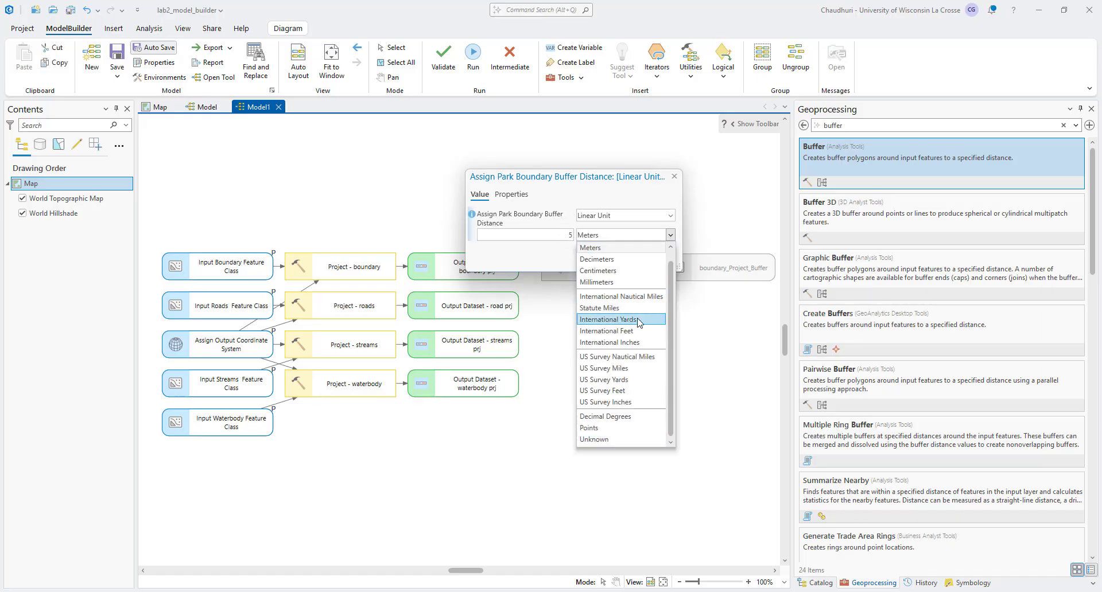
left_click(635, 369)
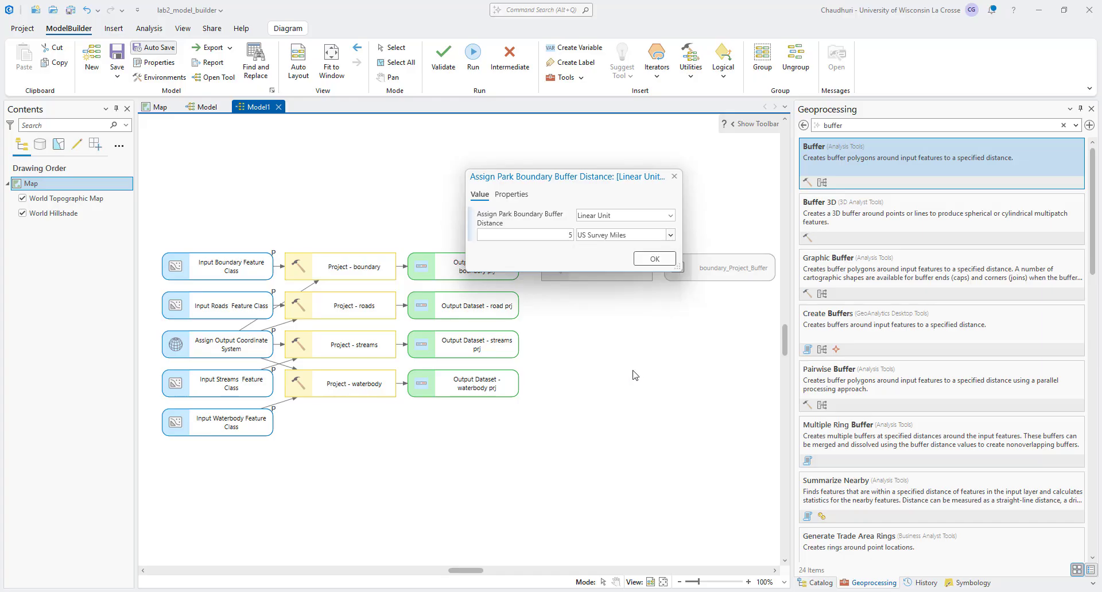
left_click(637, 260)
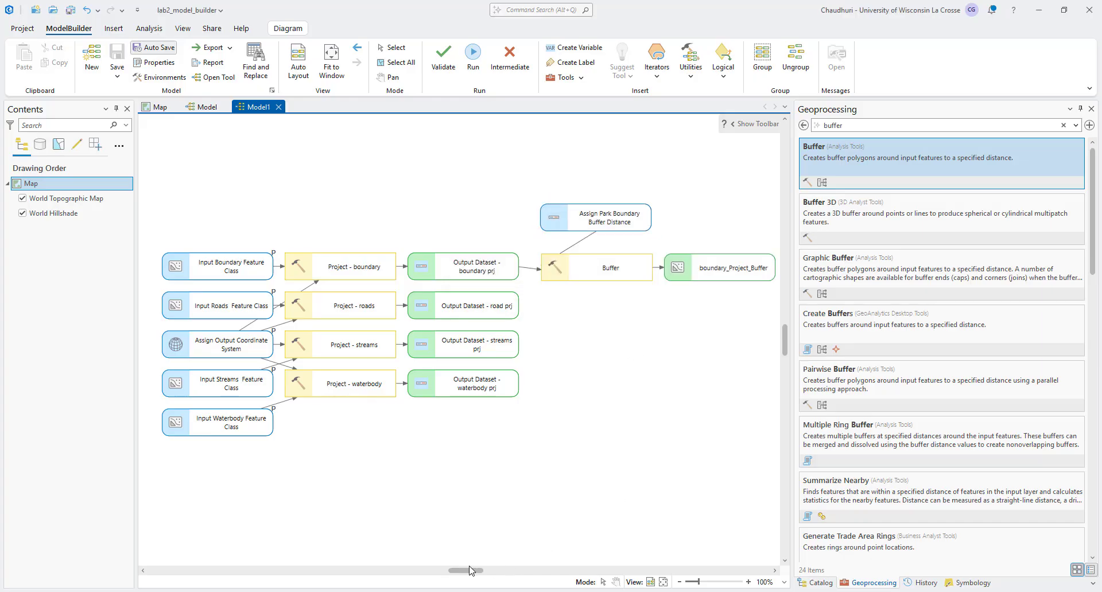
Step: Find the Clip analysis tool and add it to the model below the Buffer tool
mouse_move(469, 570)
left_mouse_down()
mouse_move(480, 573)
mouse_move(466, 573)
left_mouse_up()
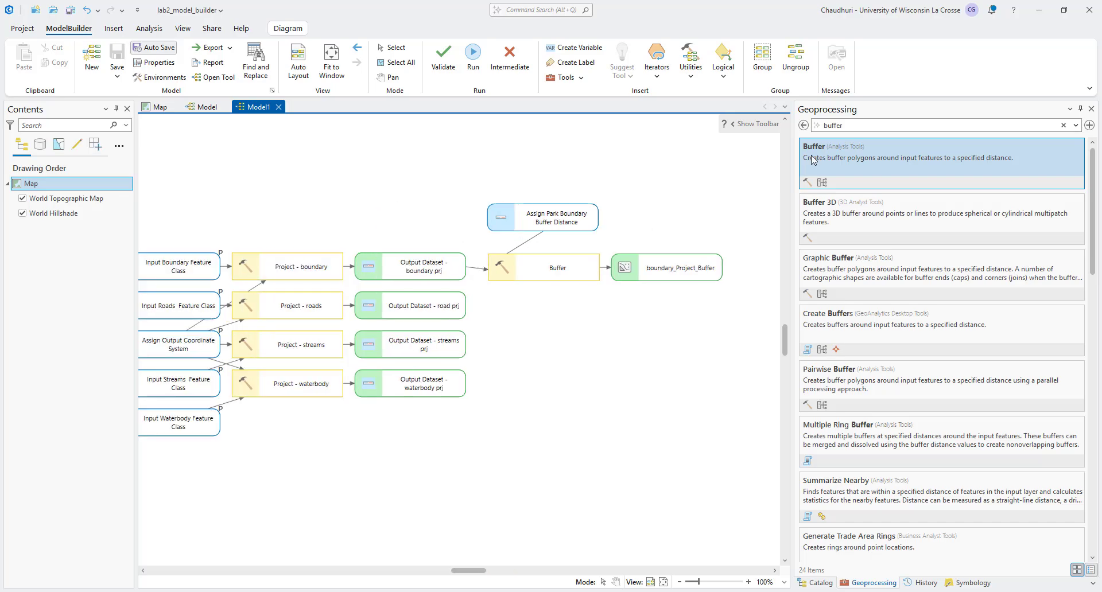
left_click(824, 128)
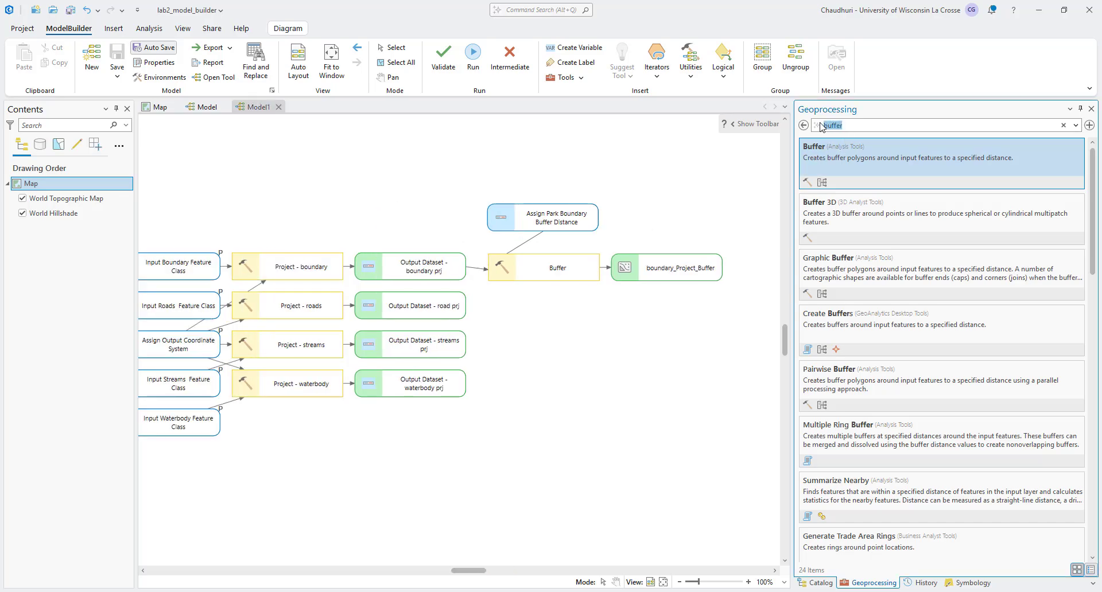
type("clip")
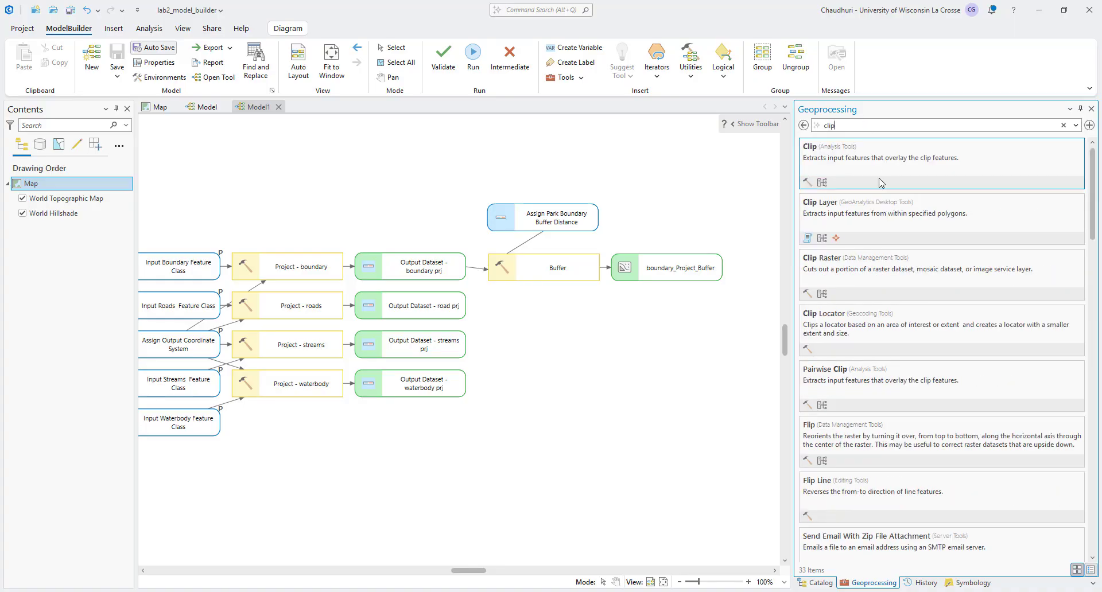
left_click_drag(883, 169, 503, 316)
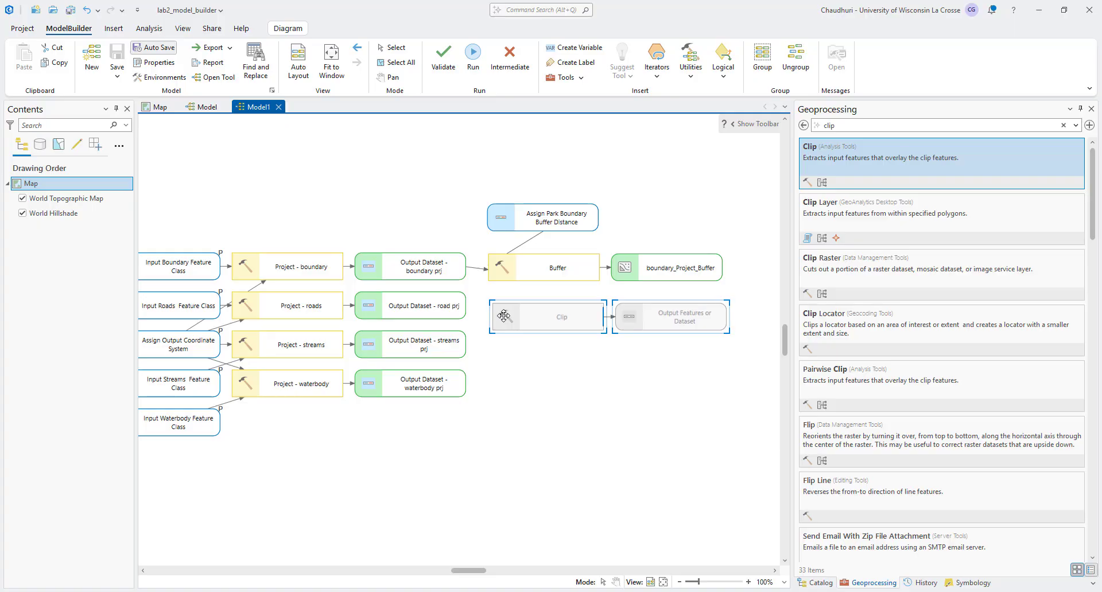
Step: Duplicate the Clip tool and its output twice, stacking the copies below the original
key("ctrl+c")
key("ctrl+v")
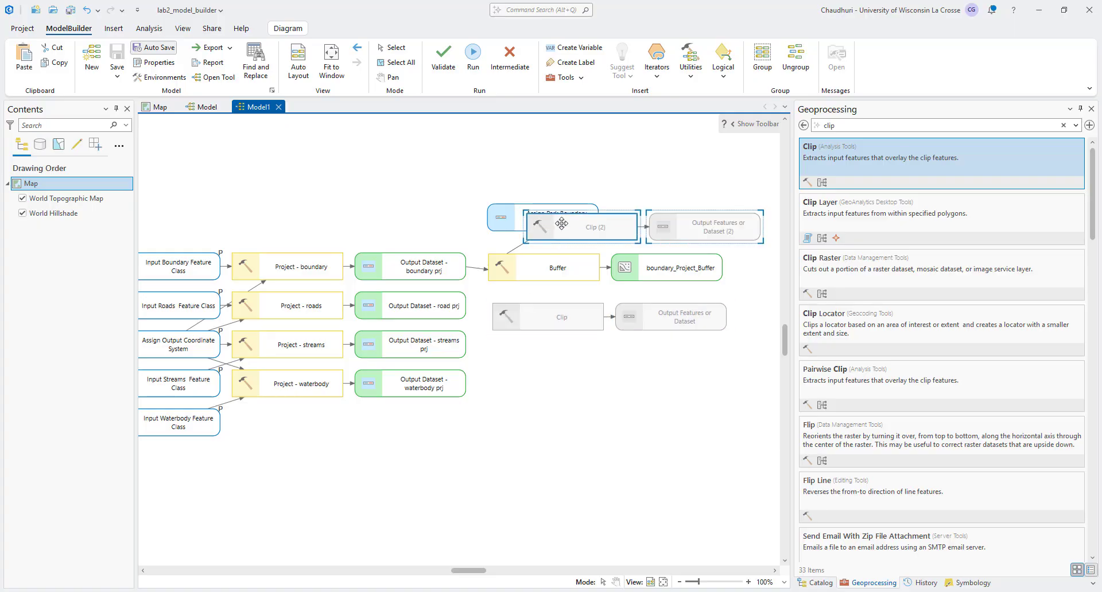
left_click_drag(561, 223, 530, 349)
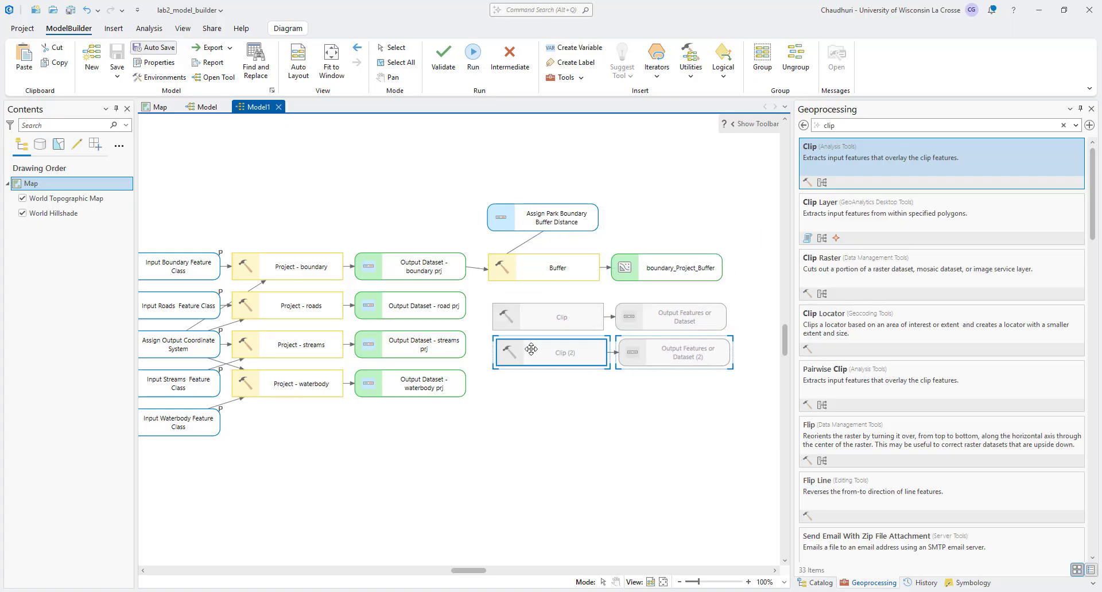
key("ctrl+v")
left_click_drag(578, 235, 564, 320)
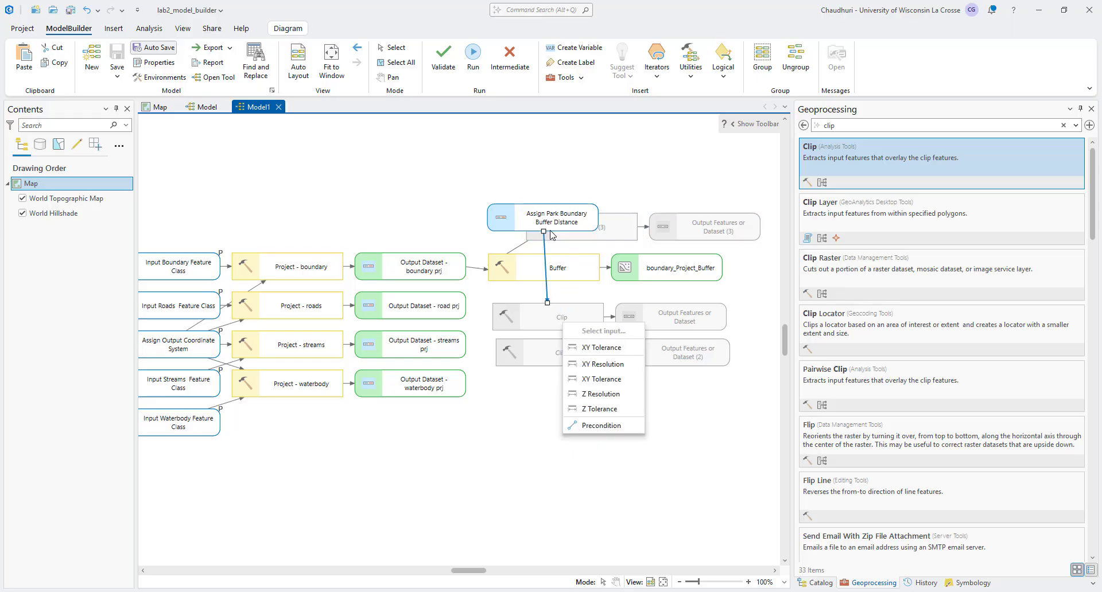
left_click(620, 192)
left_click_drag(601, 182, 688, 237)
left_click_drag(621, 226, 594, 391)
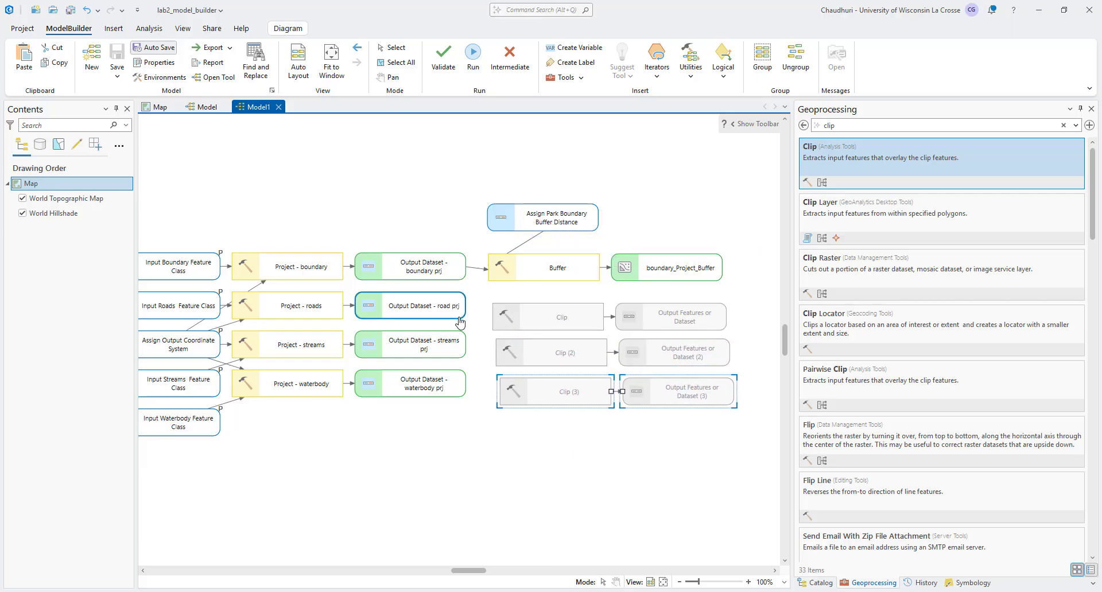
Step: Connect Output Dataset - road prj to the first Clip tool as input features and boundary_Project_Buffer as its clip features
left_click_drag(455, 312, 506, 318)
left_click(534, 340)
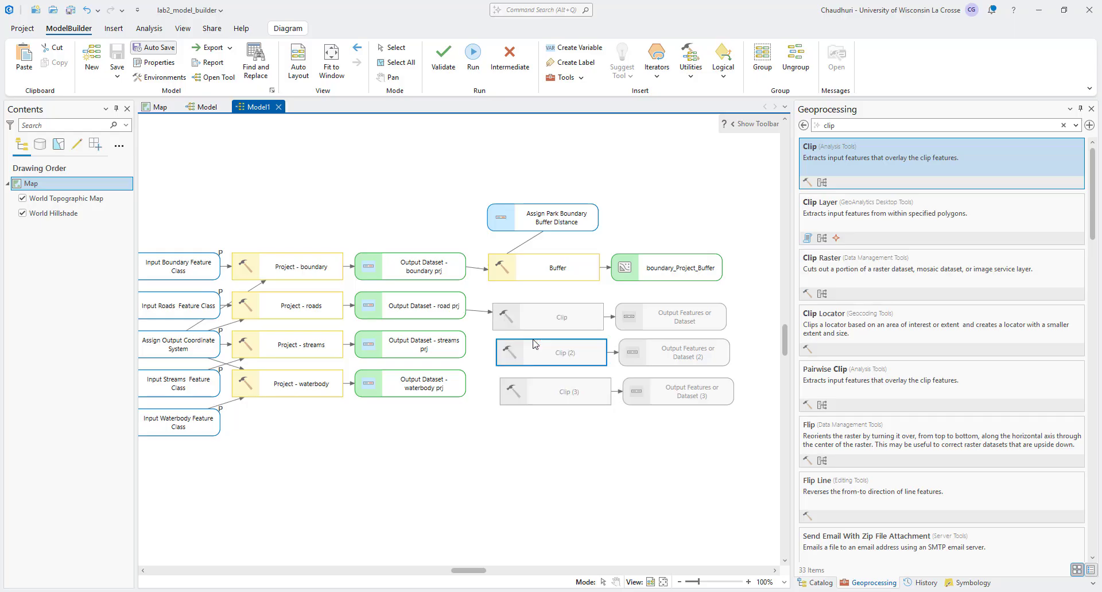
left_click_drag(648, 269, 571, 327)
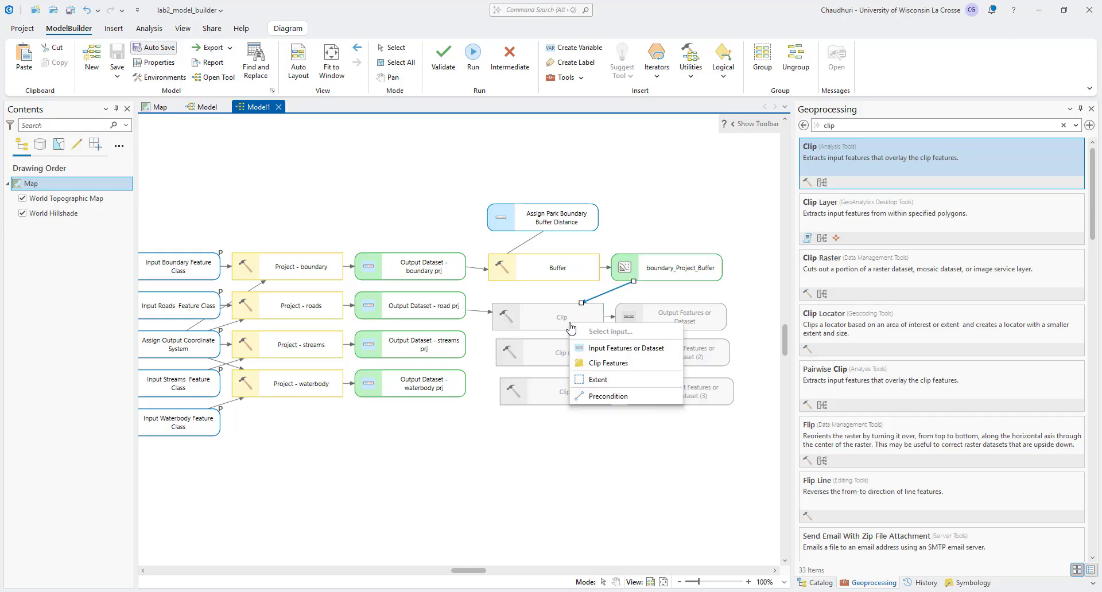
left_click(591, 355)
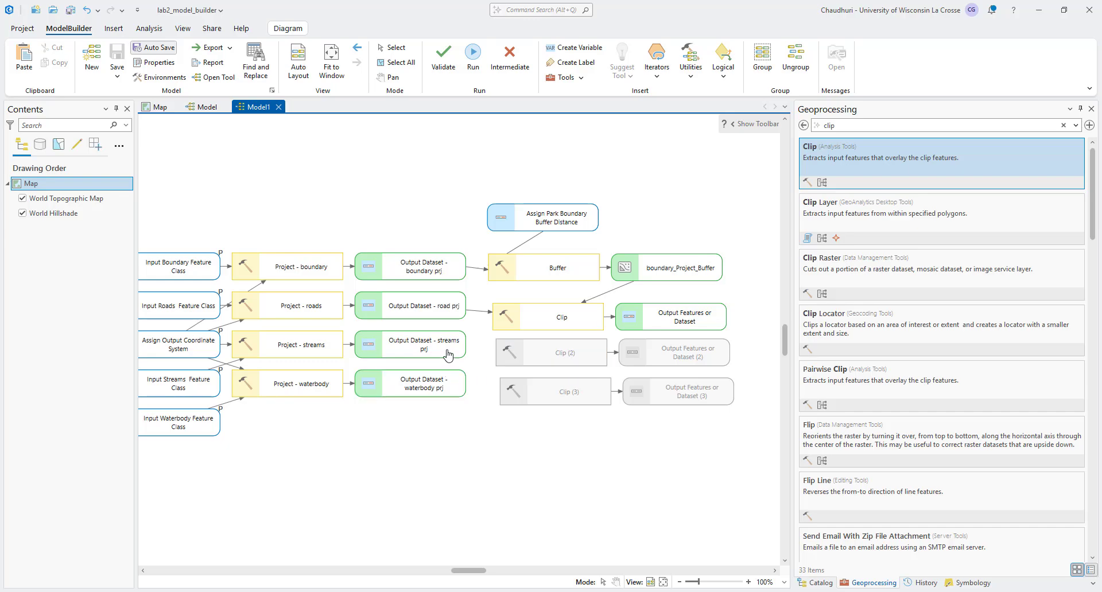
Step: Rename the first Clip tool as Clip - roads and its output as clipped road
right_click(525, 321)
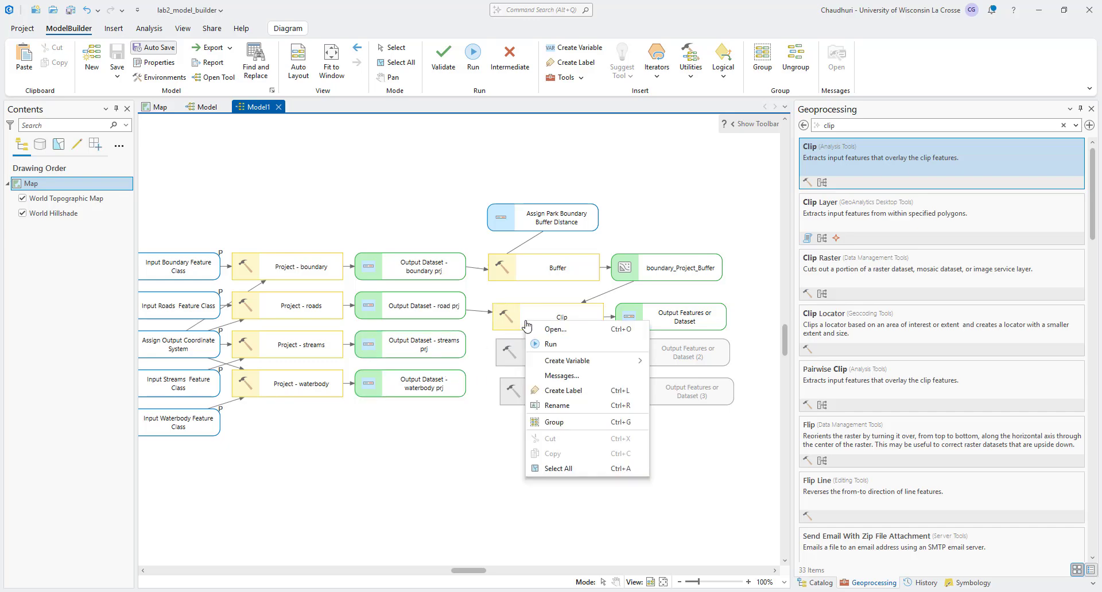
left_click(552, 406)
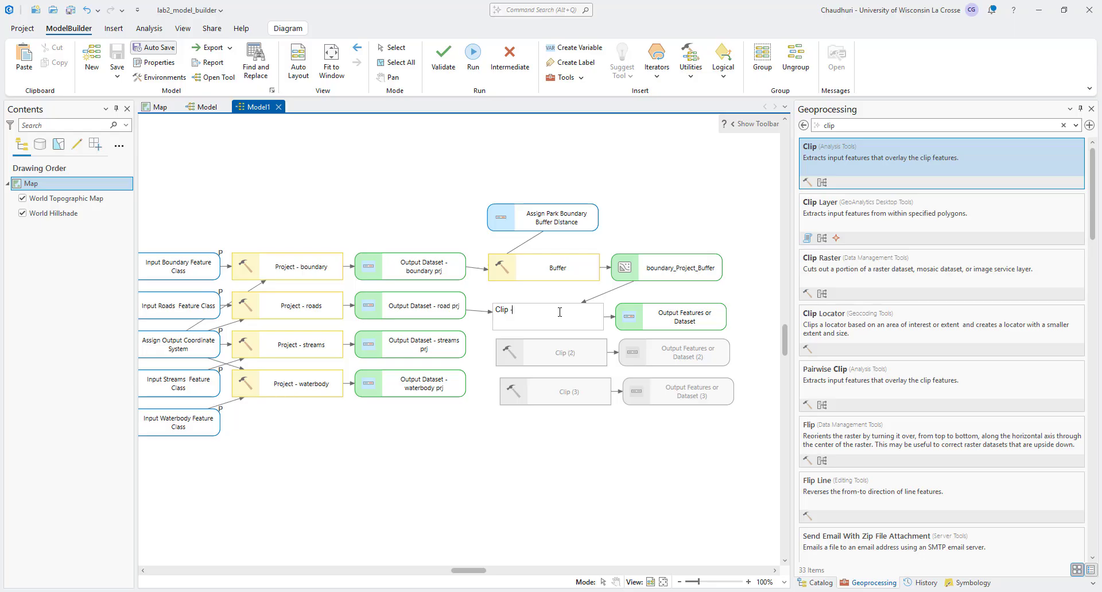
right_click(654, 315)
left_click(672, 291)
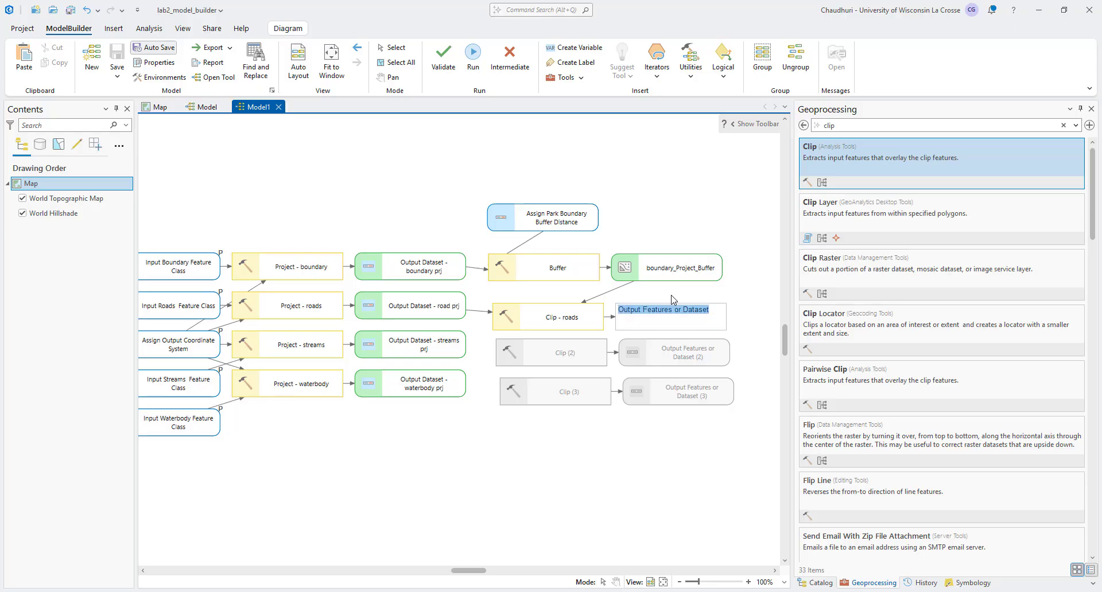
type("clipped road")
Step: Connect Output Dataset - streams prj to Clip (2) as input features and boundary_Project_Buffer as its clip features
left_click_drag(456, 349, 523, 358)
left_click(552, 377)
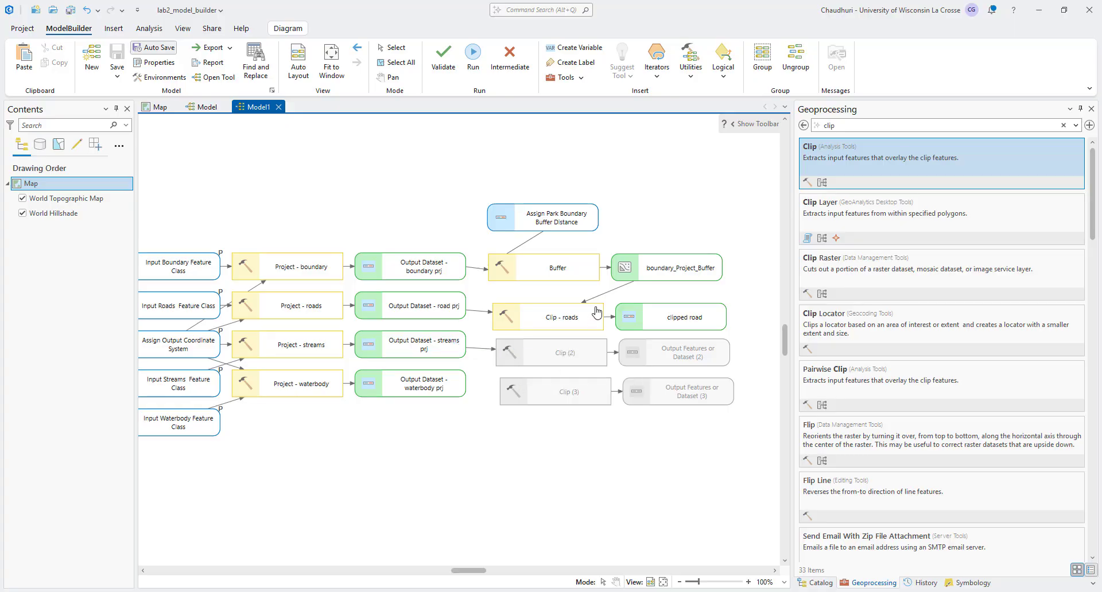
left_click_drag(648, 285, 566, 359)
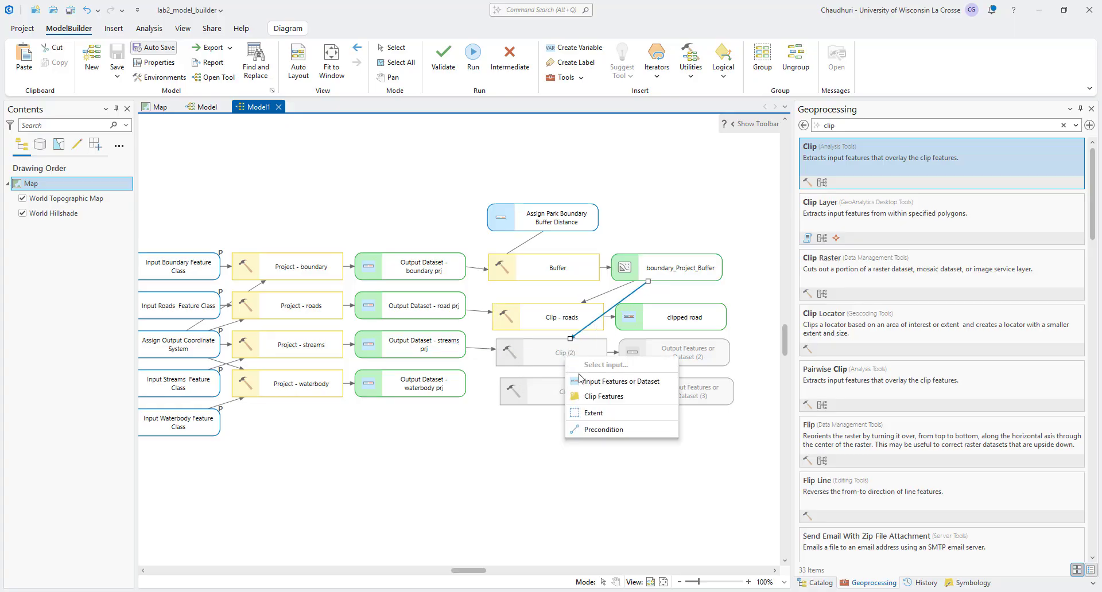
left_click(600, 396)
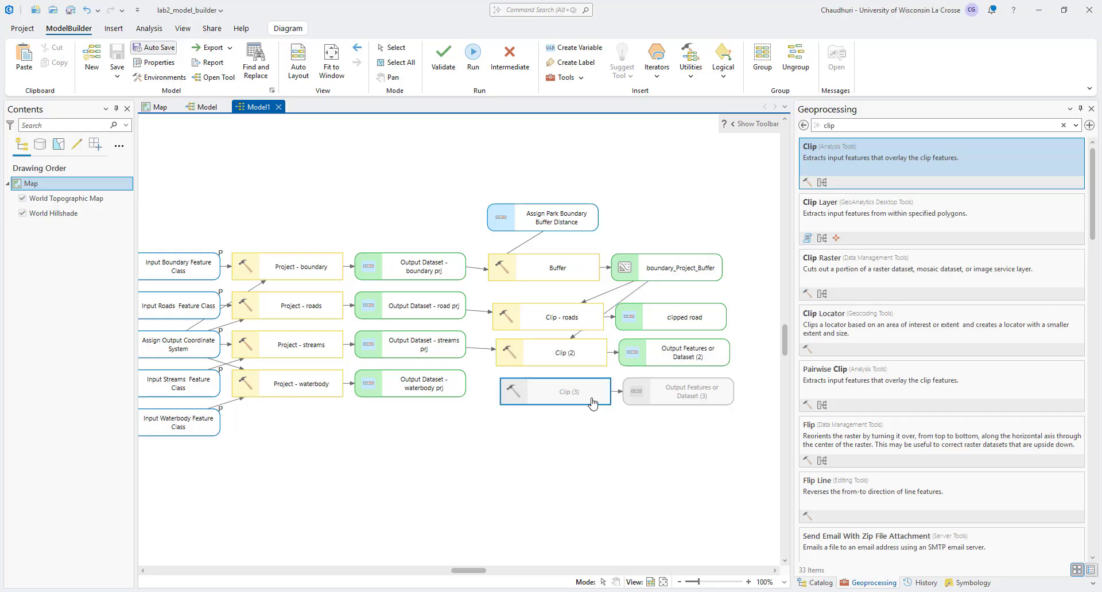
Step: Rename the Clip (2) tool as Clip - streams
left_click(565, 359)
right_click(566, 359)
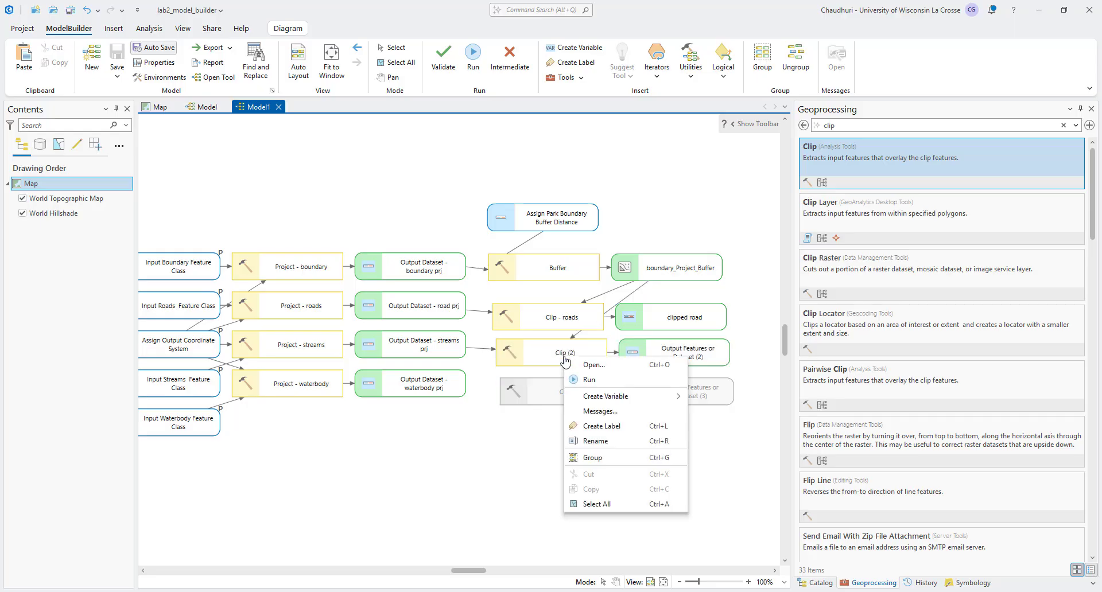
left_click(605, 442)
left_click(523, 348)
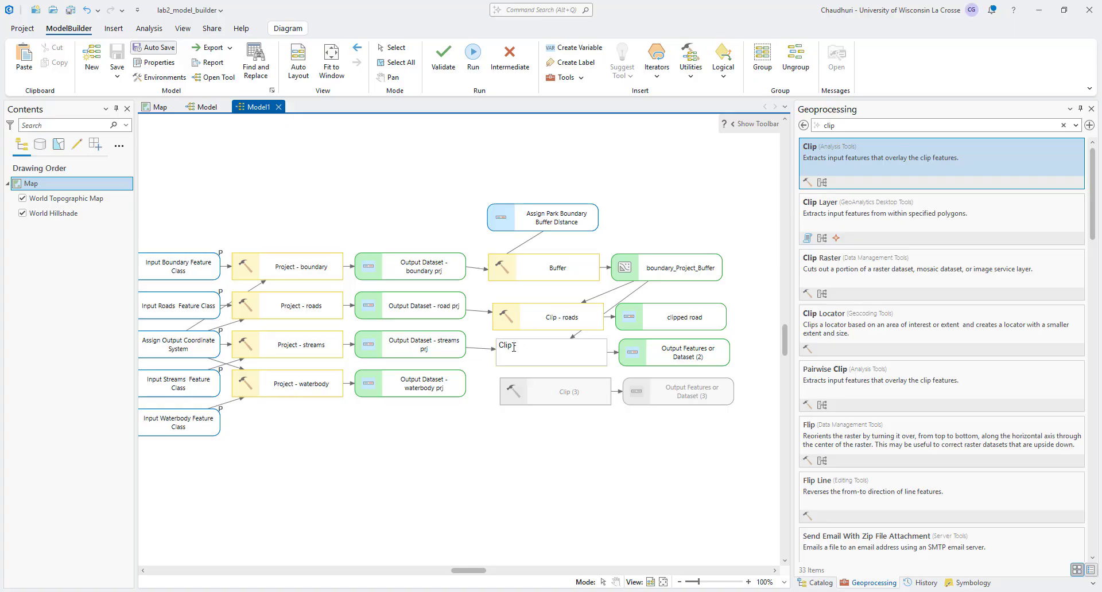
type("- streams")
key("Return")
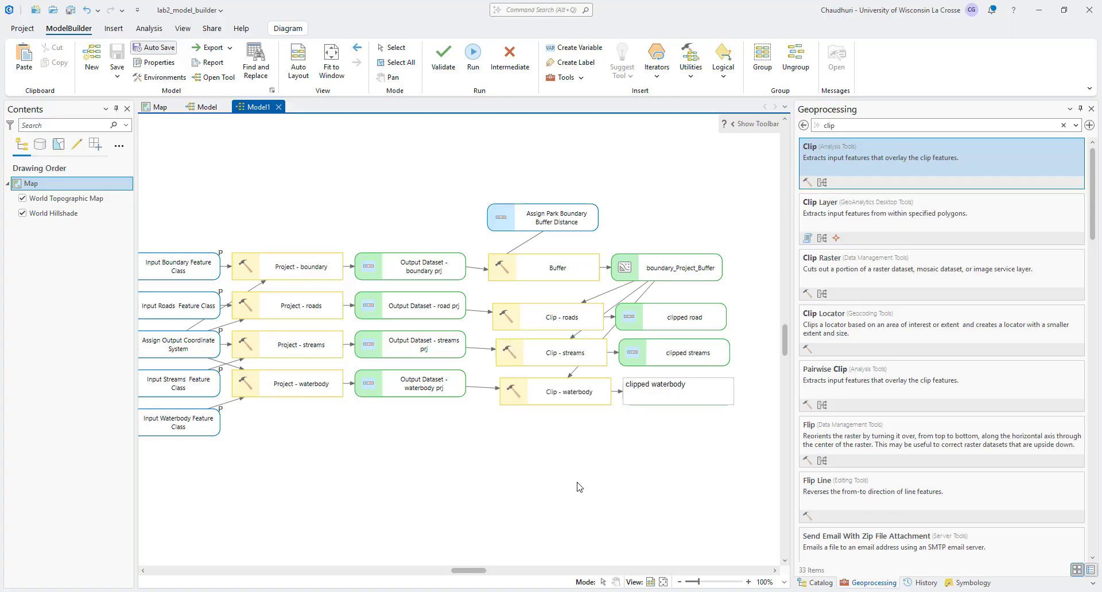
key("Return")
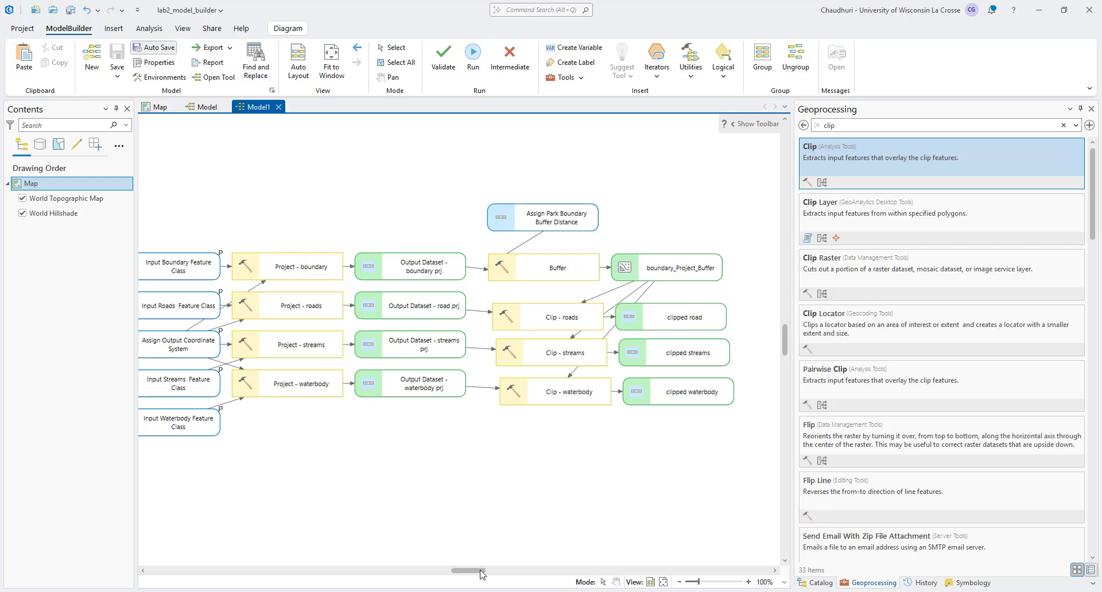
left_click_drag(482, 571, 497, 570)
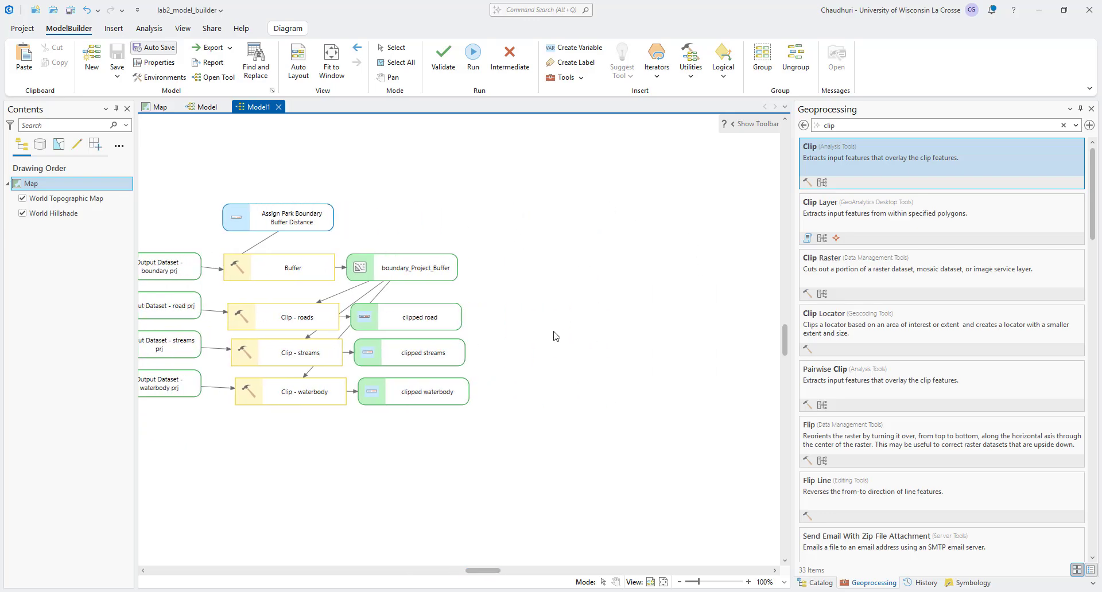
Step: Search the geoprocessing tools for distance and add the Distance Accumulation tool to the model beside the clip outputs
left_click(804, 126)
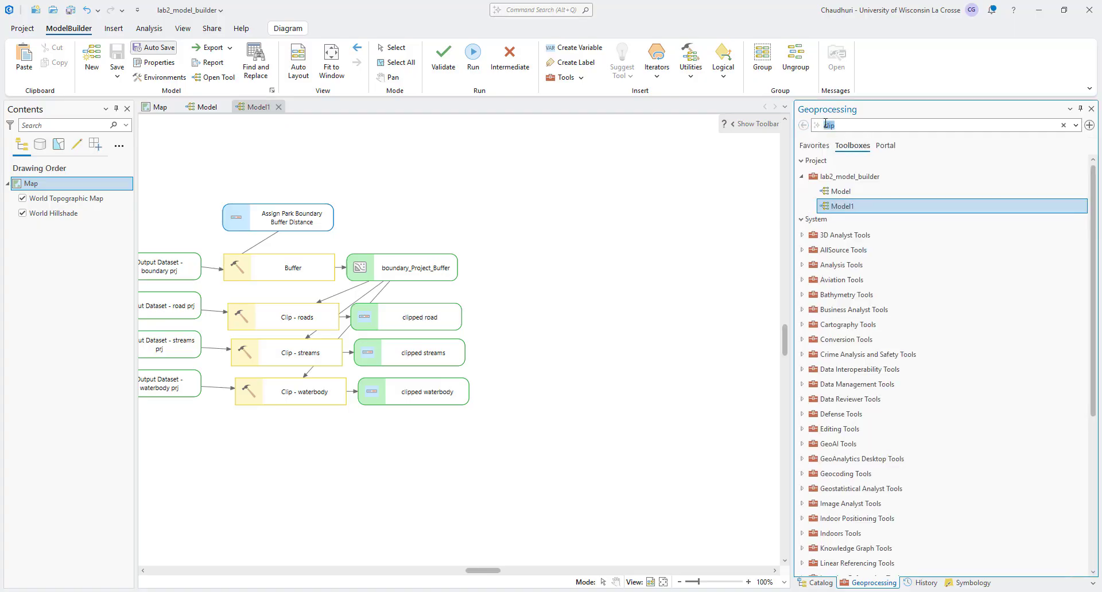
key("BackSpace")
type("distance")
left_click_drag(877, 233, 523, 250)
Step: Duplicate the Distance Accumulation tool with its outputs twice and arrange the copies in free space below the original
key("ctrl+c")
key("ctrl+v")
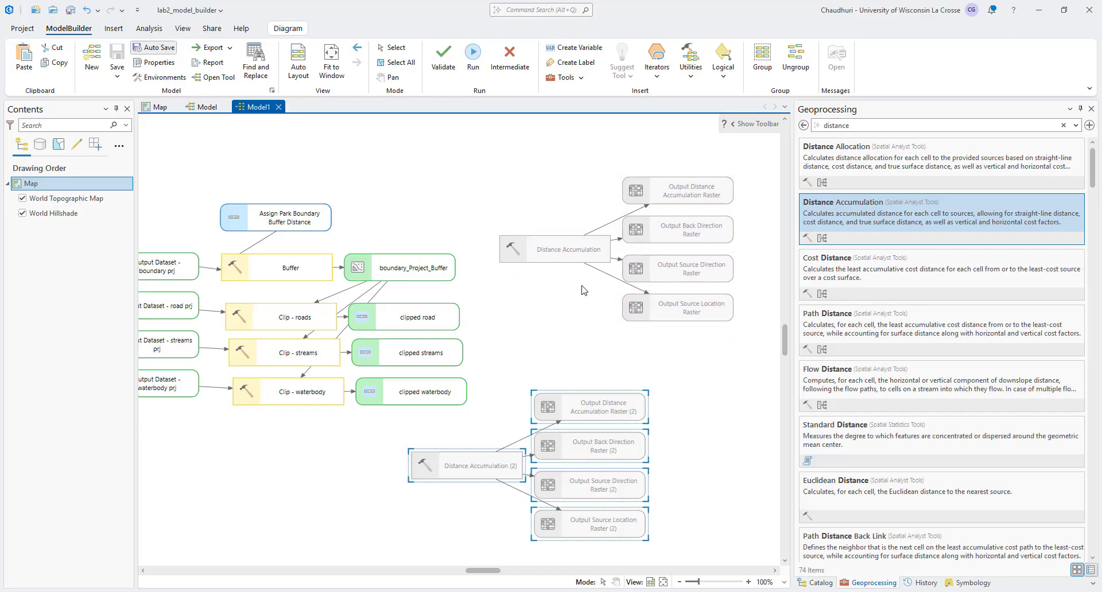
left_click_drag(462, 462, 657, 358)
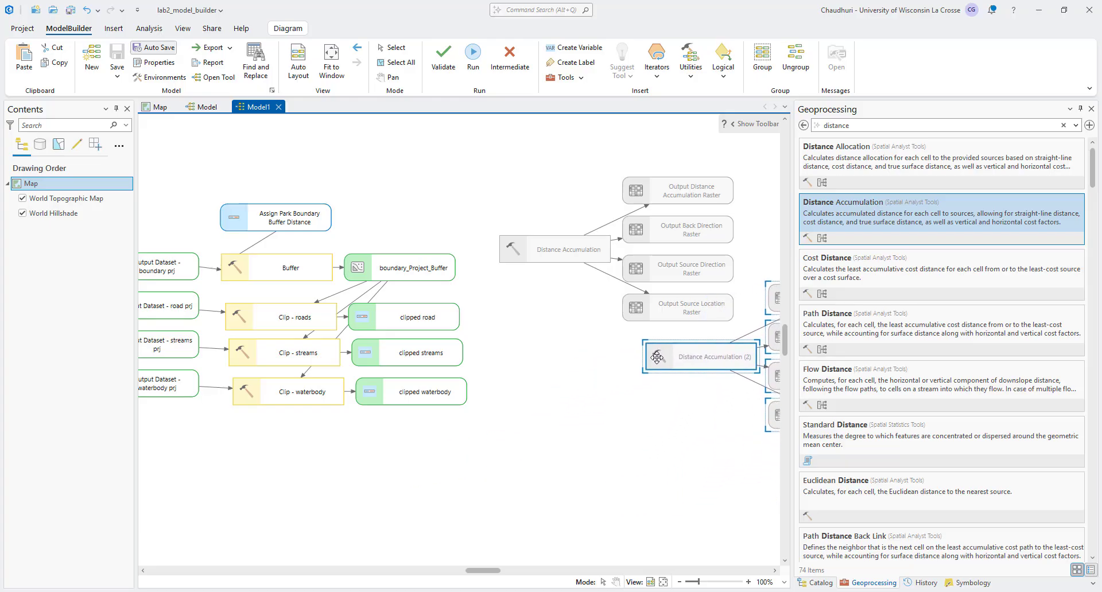
key("ctrl+v")
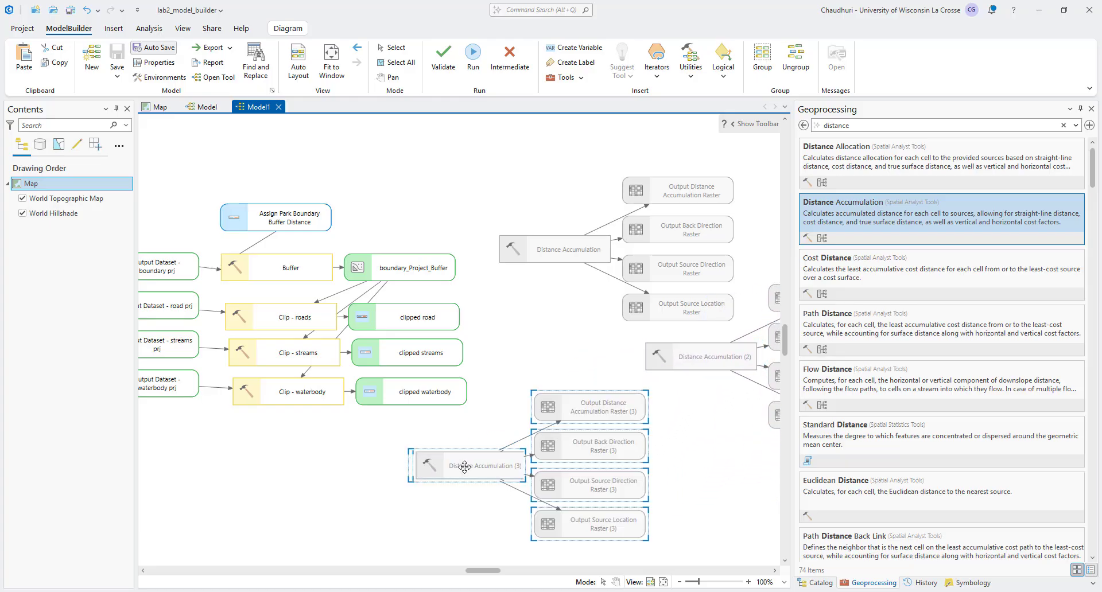
left_click_drag(433, 463, 504, 464)
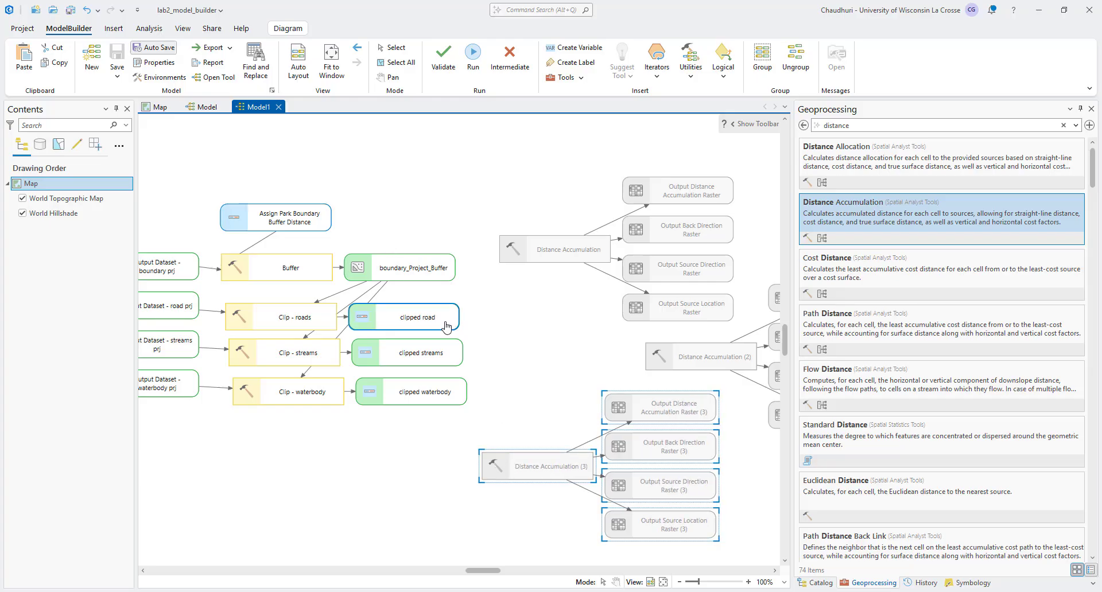
Step: Connect clipped road to the first Distance Accumulation tool as input feature sources and boundary_Project_Buffer as its extent and mask
left_click_drag(446, 326, 517, 257)
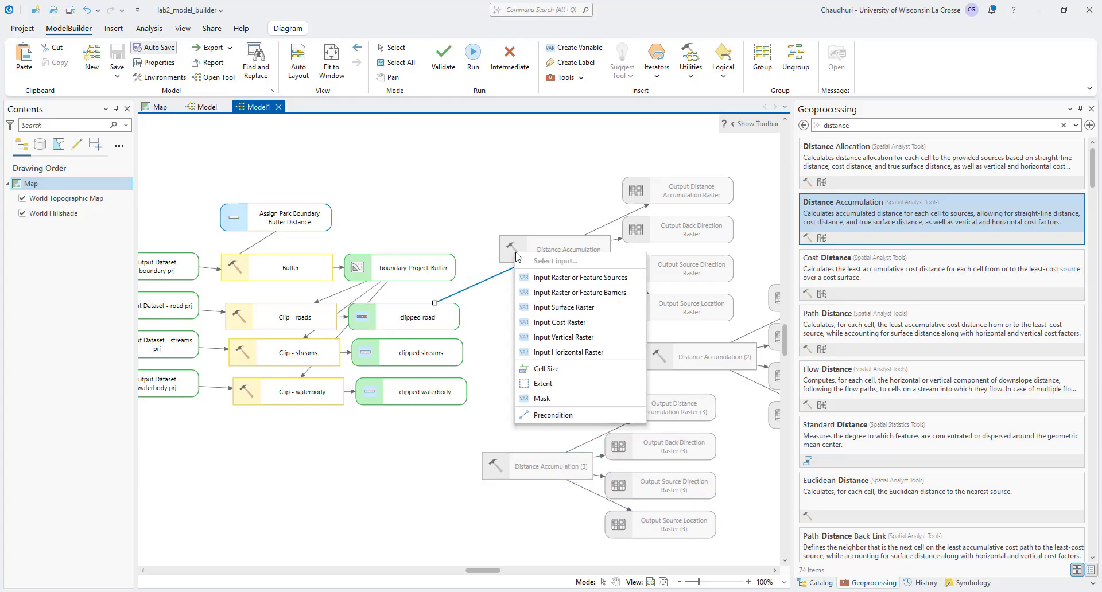
left_click(561, 278)
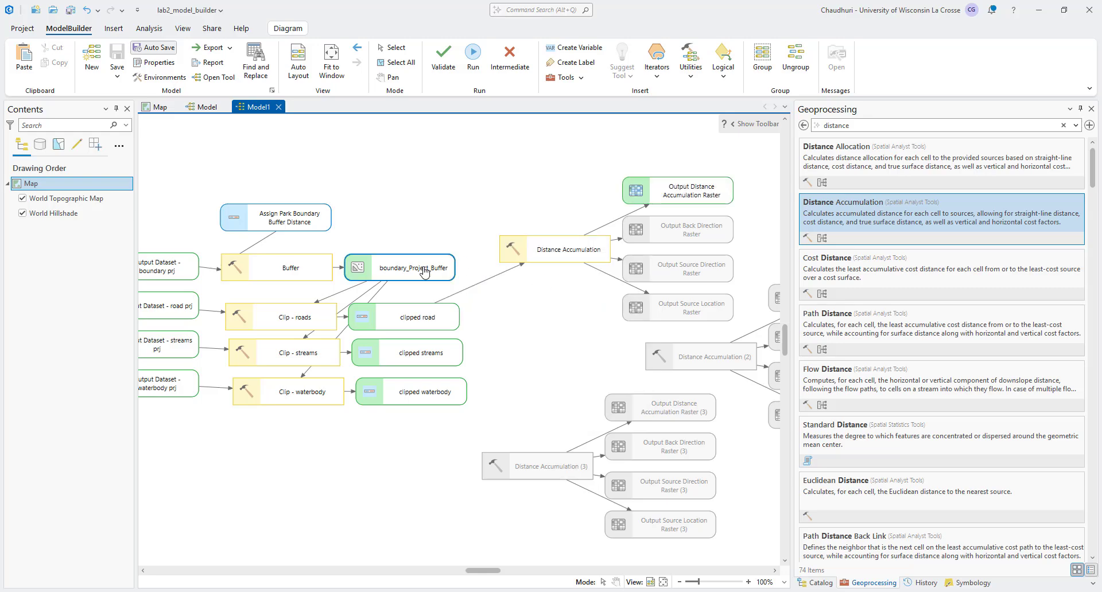
left_click_drag(425, 272, 536, 261)
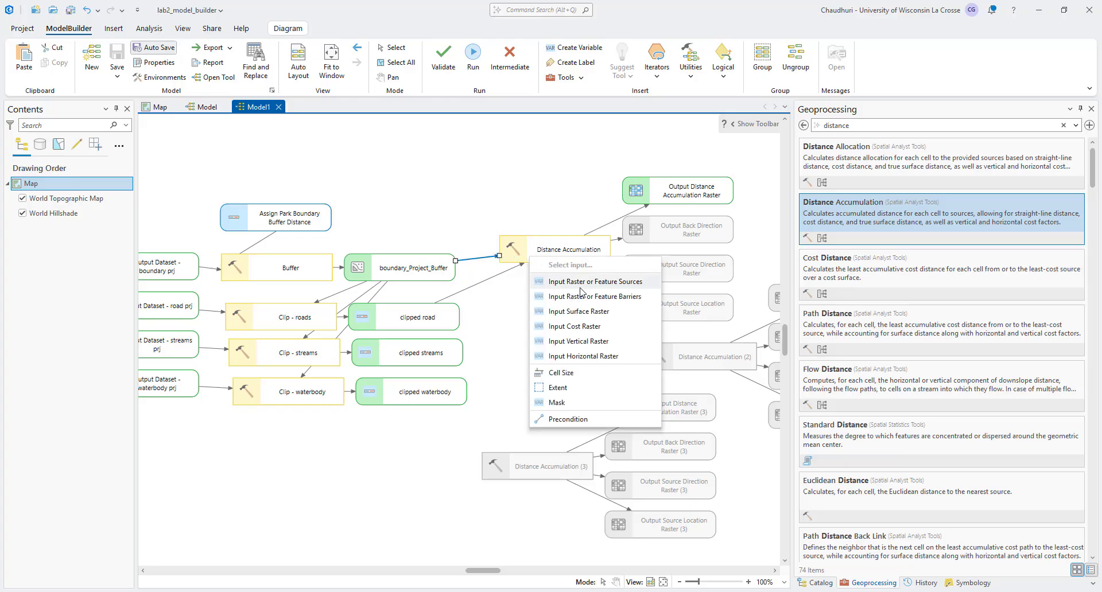
left_click(595, 390)
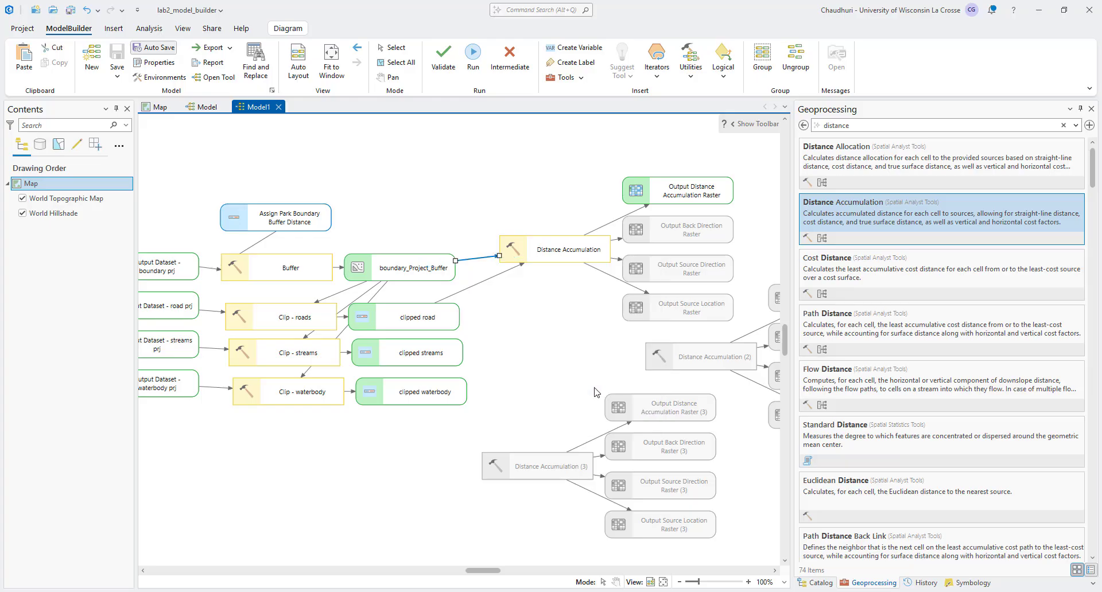
left_click_drag(514, 256, 516, 258)
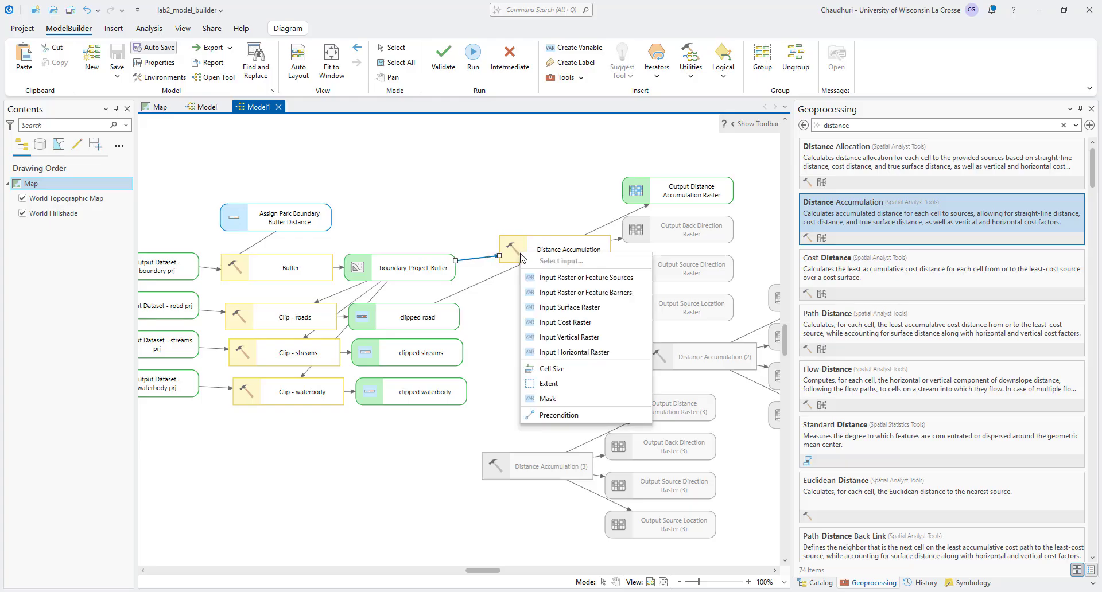
left_click(571, 400)
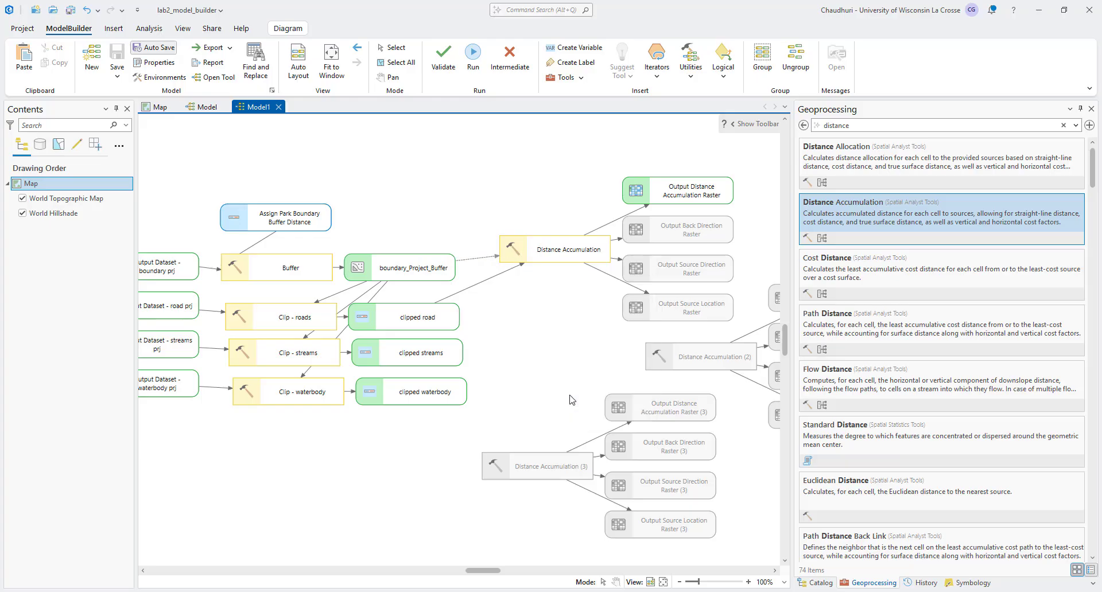
left_click_drag(509, 159, 747, 508)
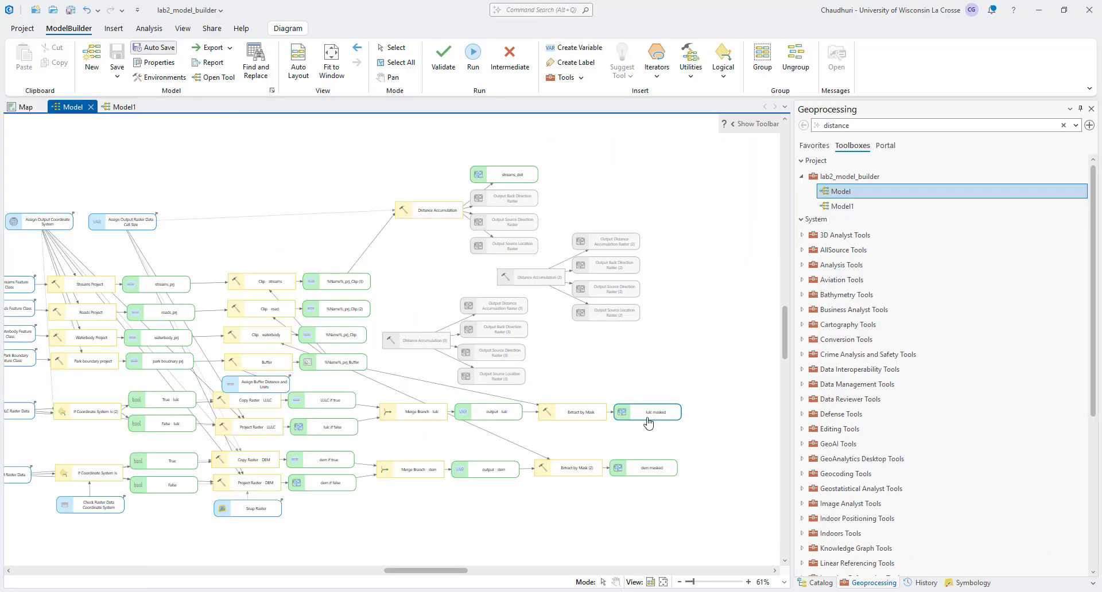
Step: In the Model diagram, connect lulc masked to the first Distance Accumulation tool as its cell size
left_click_drag(649, 423, 438, 217)
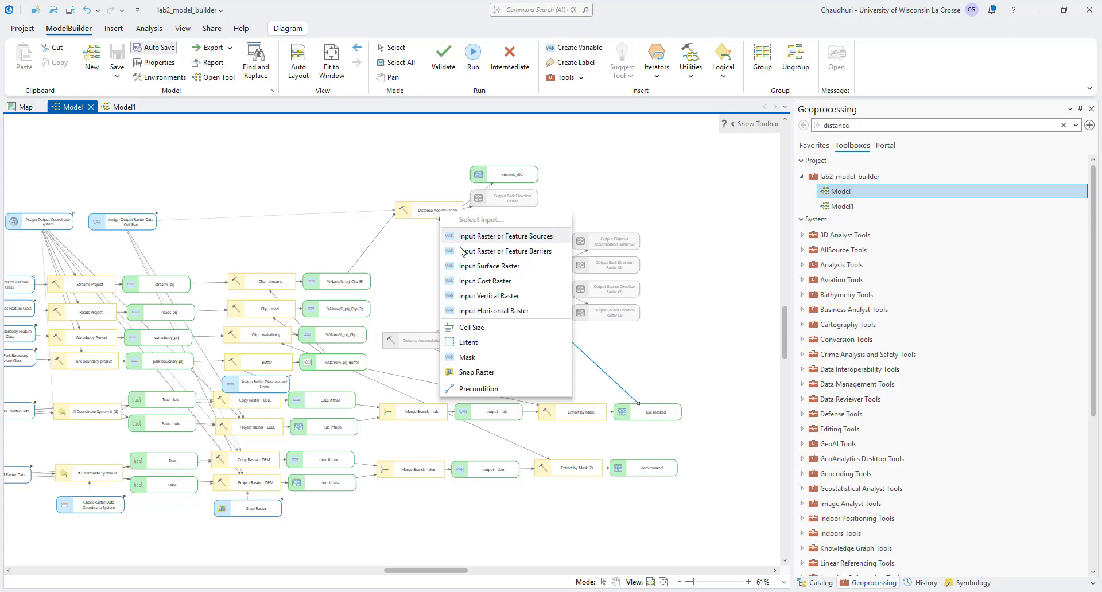
left_click(472, 330)
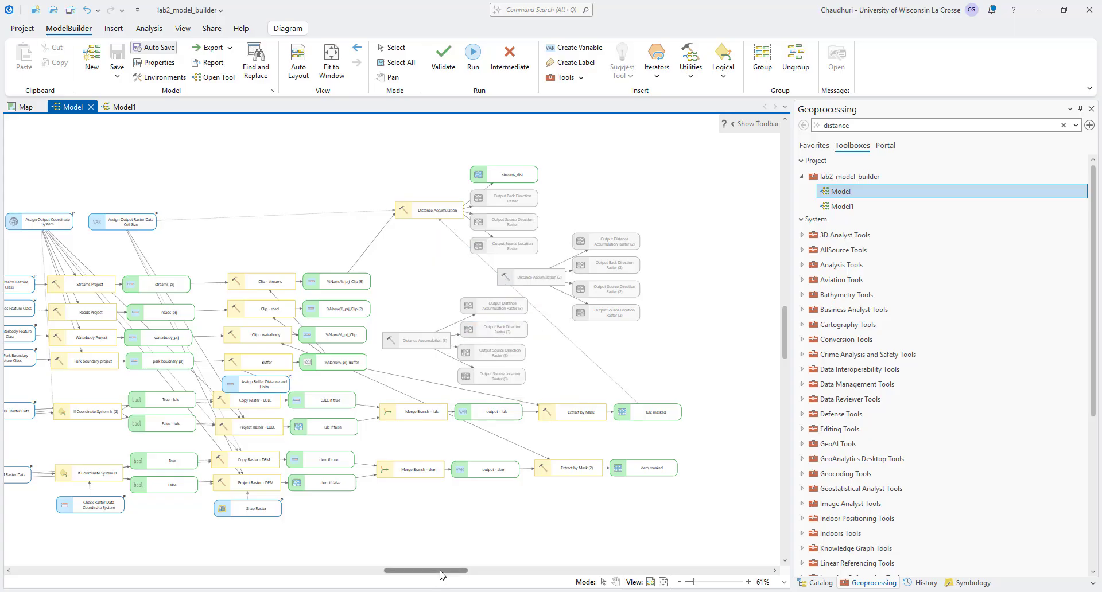
left_click_drag(441, 573, 434, 573)
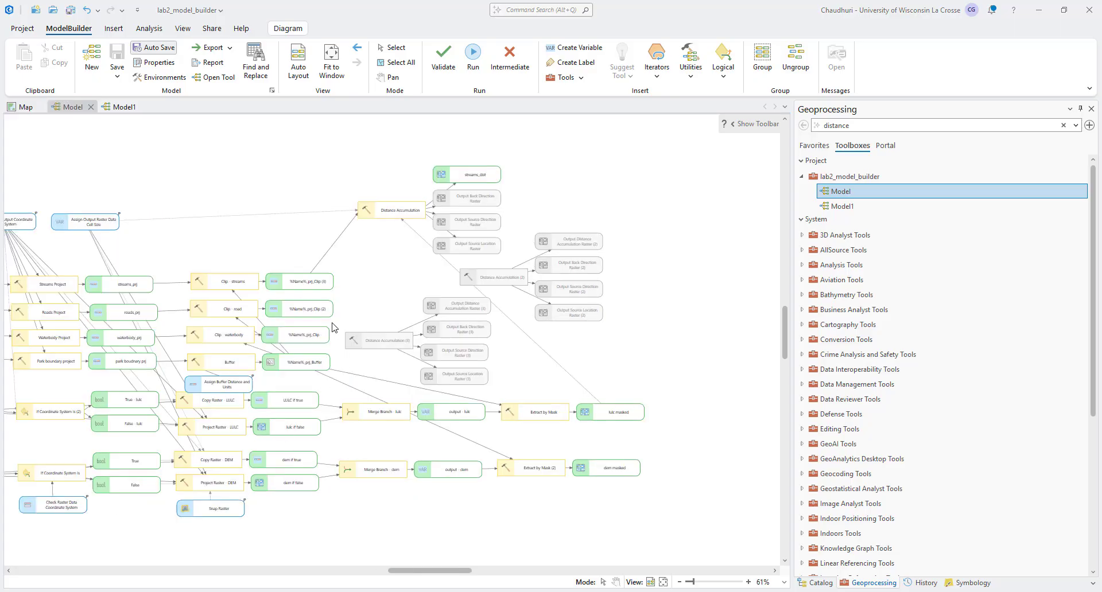
Step: Connect %Name%_prj_Clip (2) to Distance Accumulation (2) as input feature sources and lulc masked as its cell size
left_click_drag(316, 318, 481, 279)
left_click(512, 298)
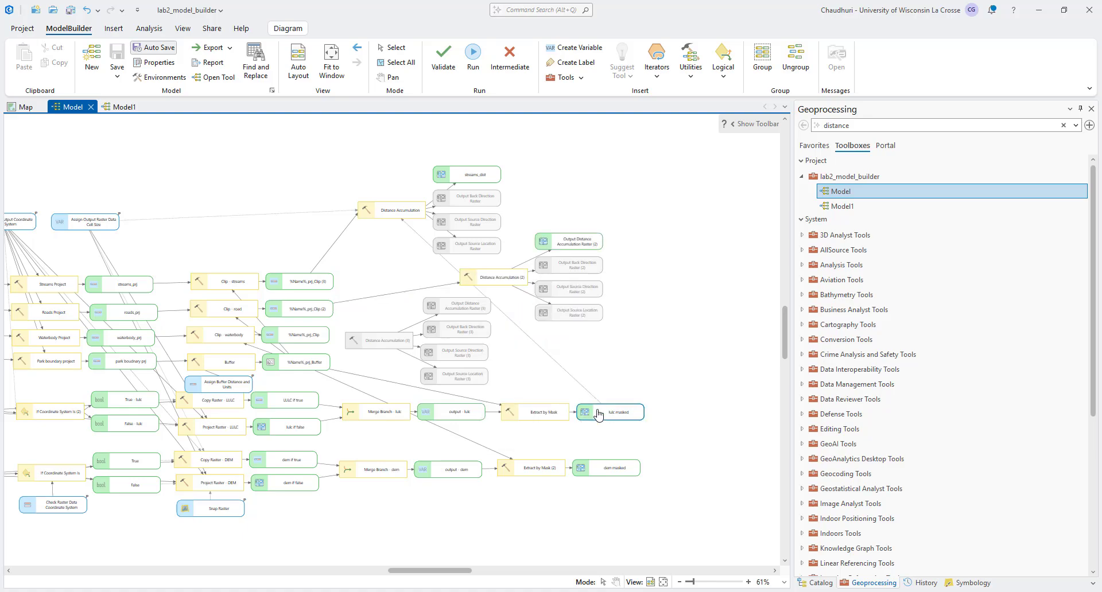
left_click_drag(596, 411, 497, 278)
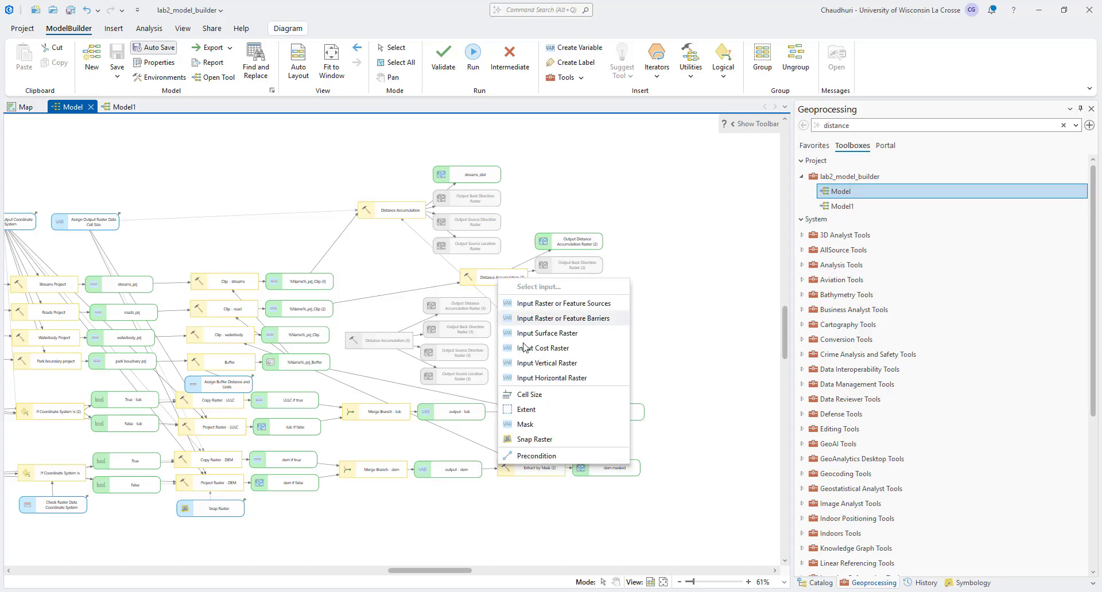
left_click(529, 395)
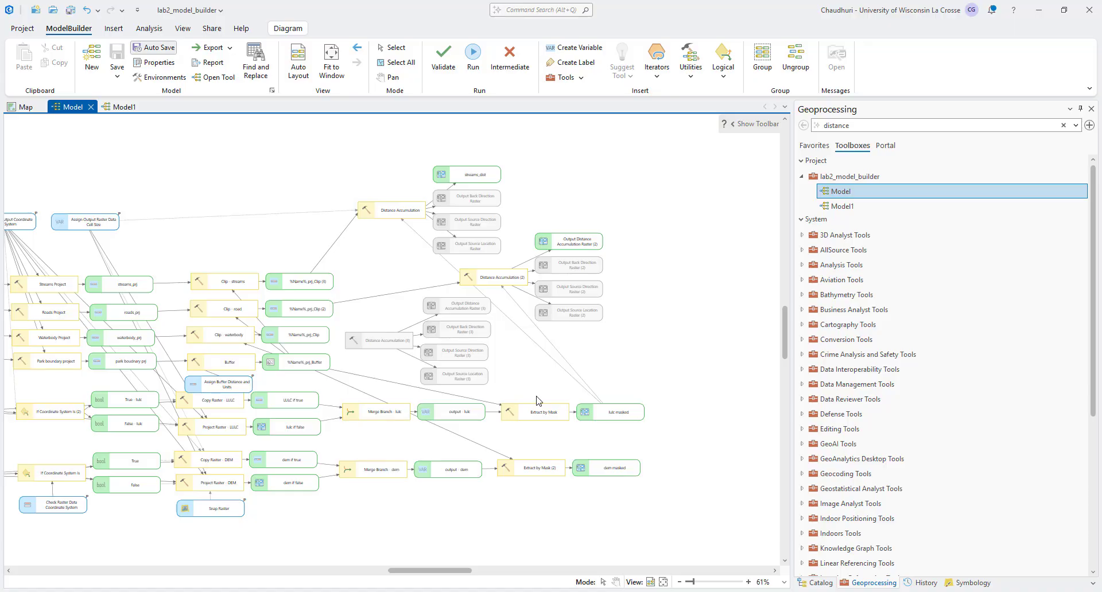
Step: Remove the input connections from the Distance Accumulation - streams and Distance Accumulation - roads tools
scroll(345, 204, "up", 2)
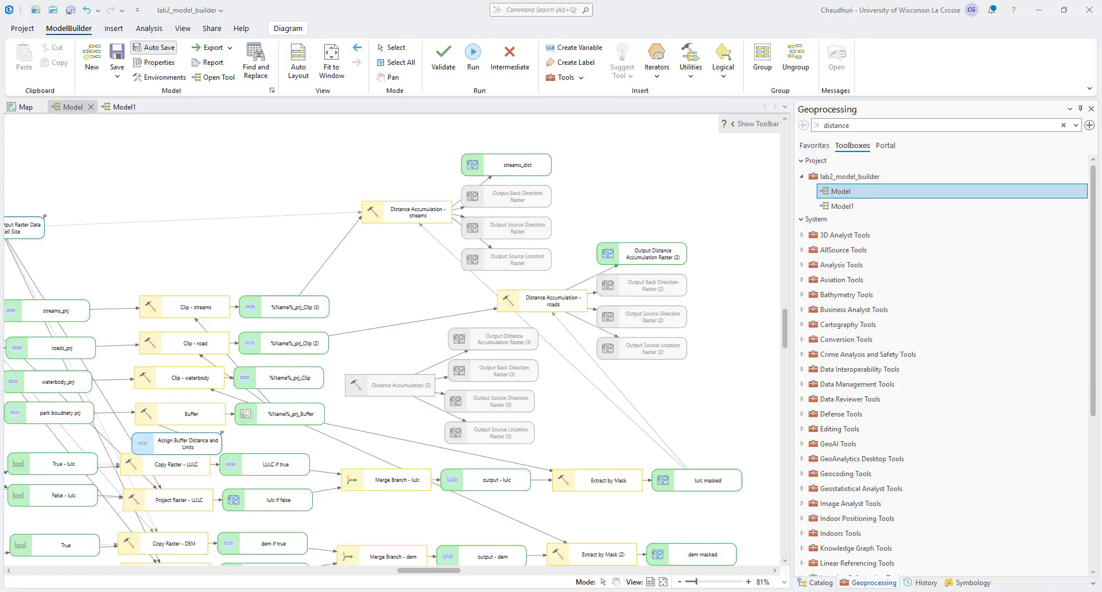
left_click(381, 206)
left_click(353, 220)
left_click(681, 487)
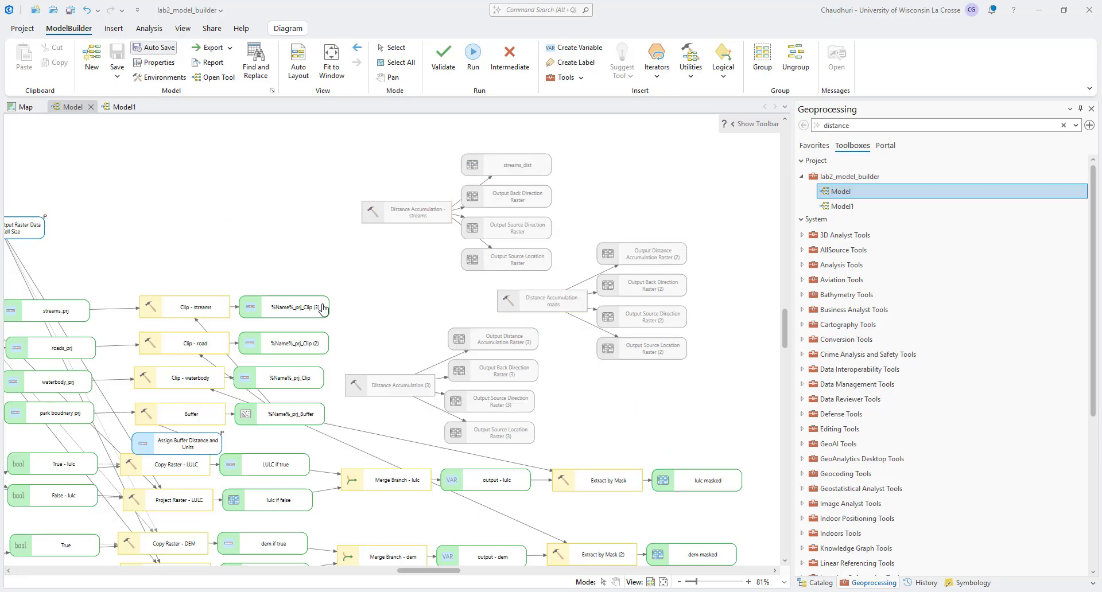
Step: Connect %Name%_prj_Clip (3) to Distance Accumulation - streams as input feature sources and lulc masked as its cell size
left_click_drag(296, 308, 383, 218)
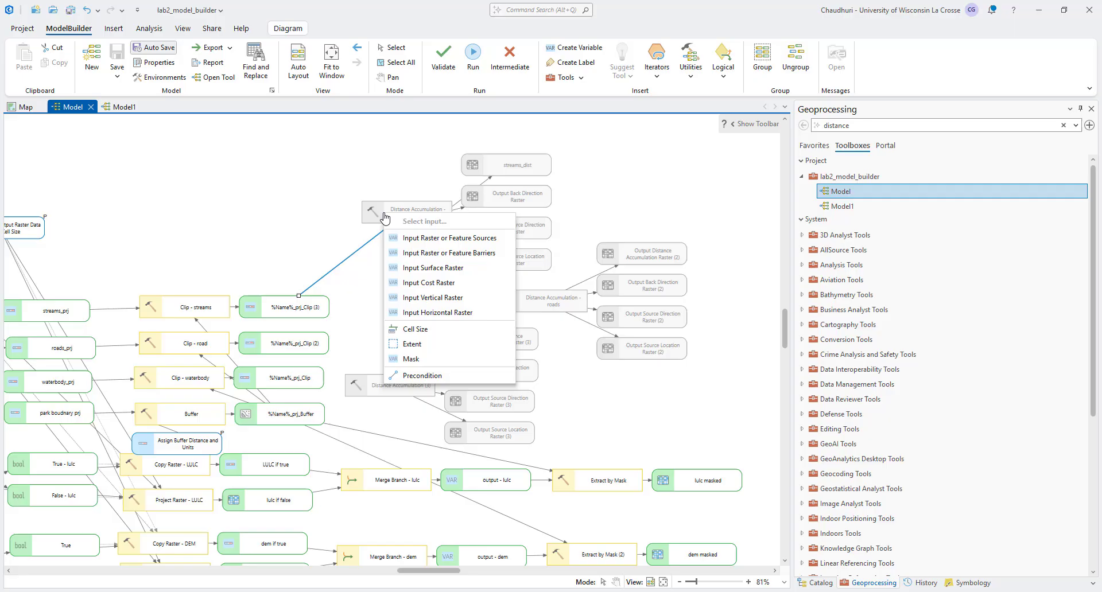
left_click(425, 238)
left_click_drag(688, 484, 419, 224)
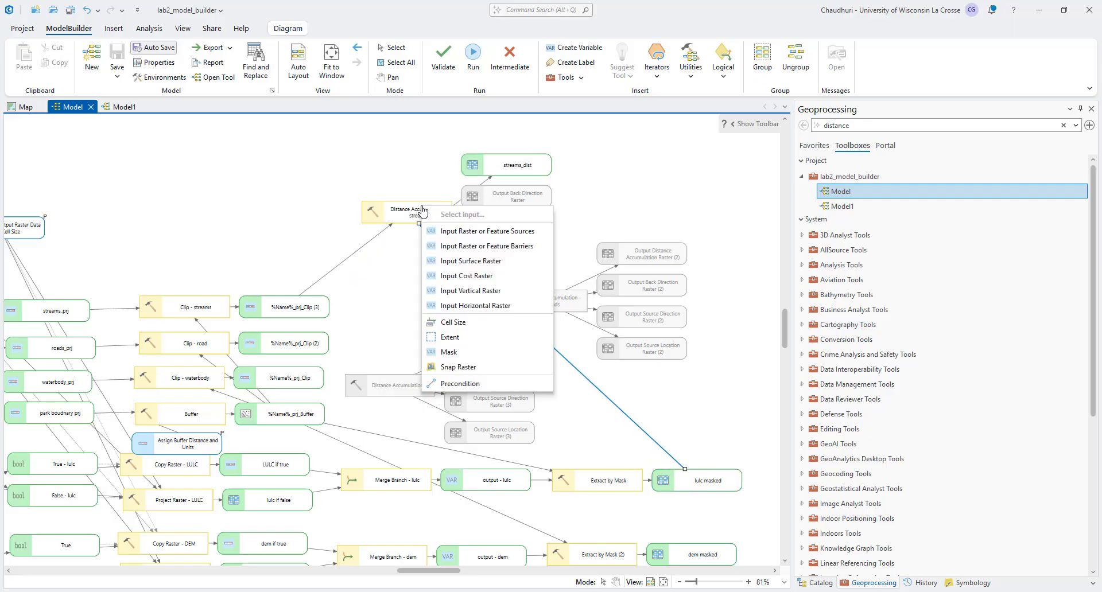
left_click(464, 329)
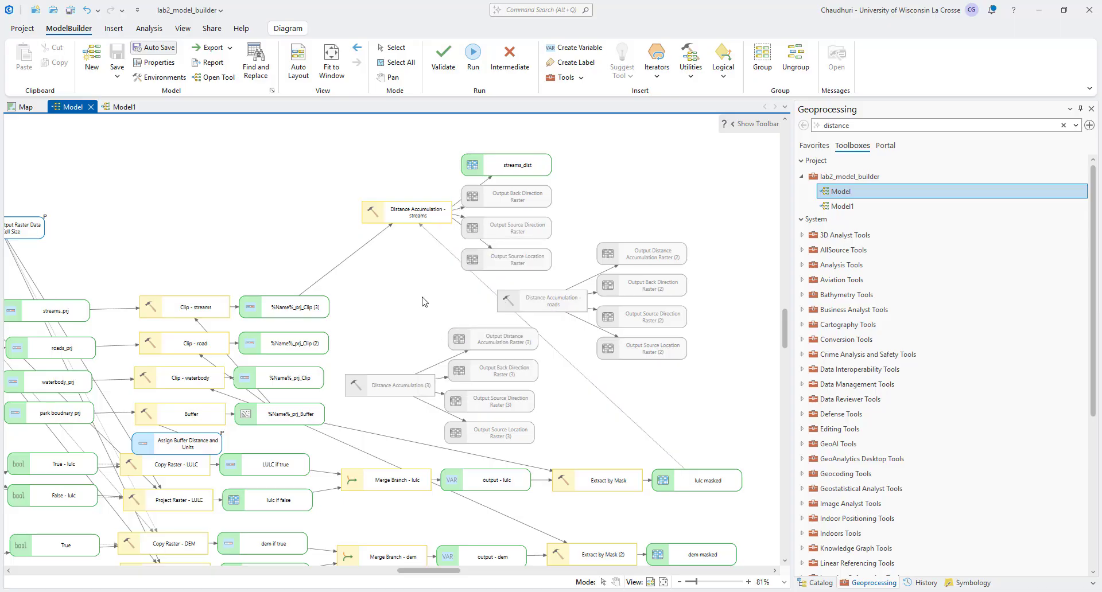
Step: Connect %Name%_prj_Buffer to Distance Accumulation - streams as both its extent and its mask
left_click_drag(317, 416, 417, 221)
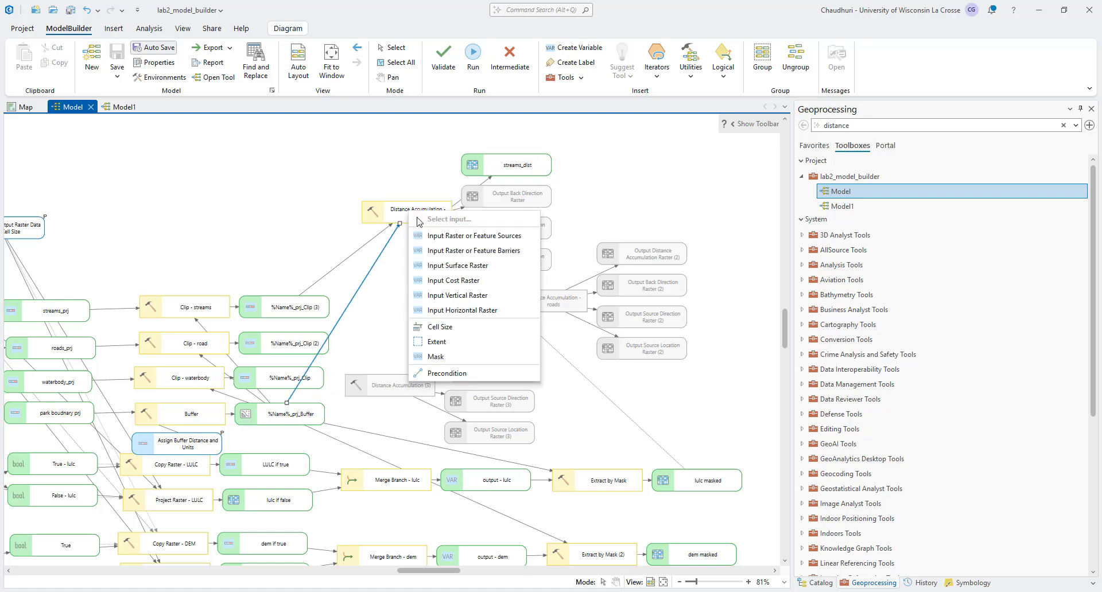
left_click(453, 342)
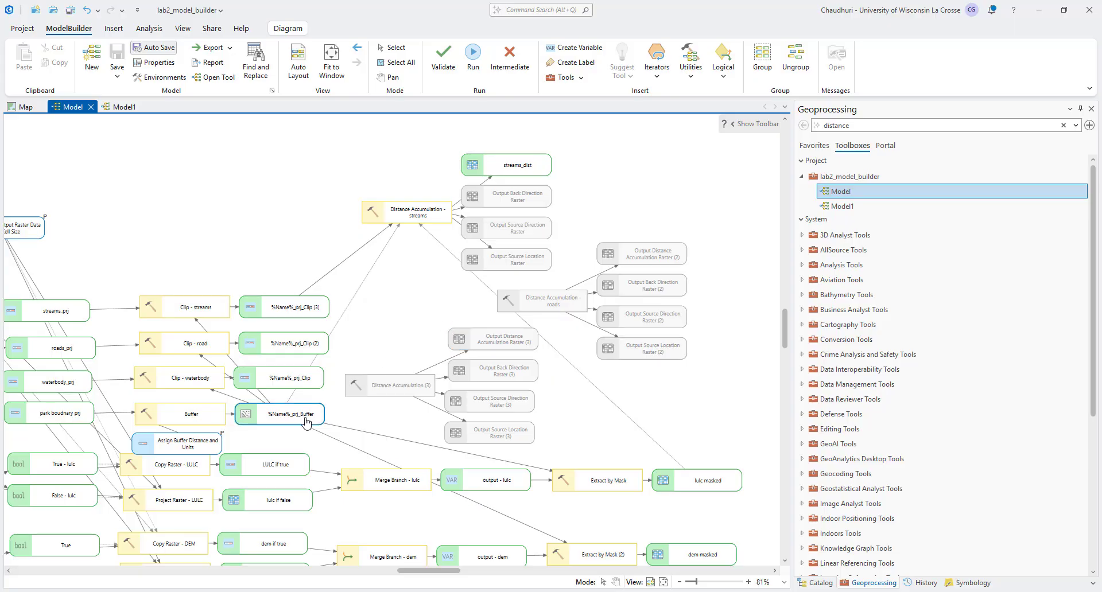
left_click_drag(314, 419, 410, 211)
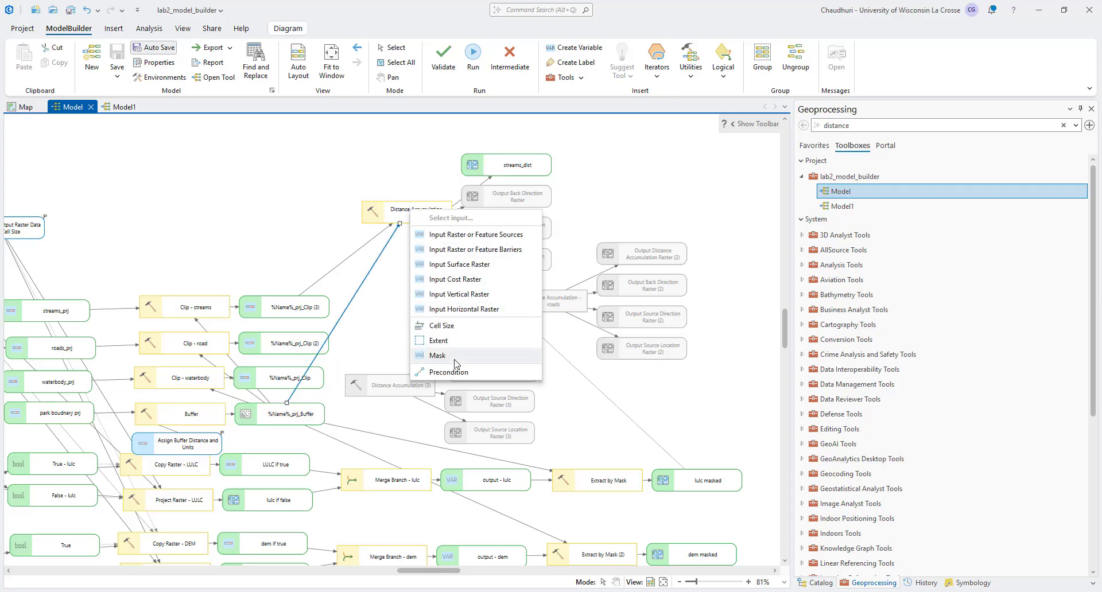
left_click(438, 355)
Step: Open the name of the Distance Accumulation (3) tool for editing
left_click(412, 382)
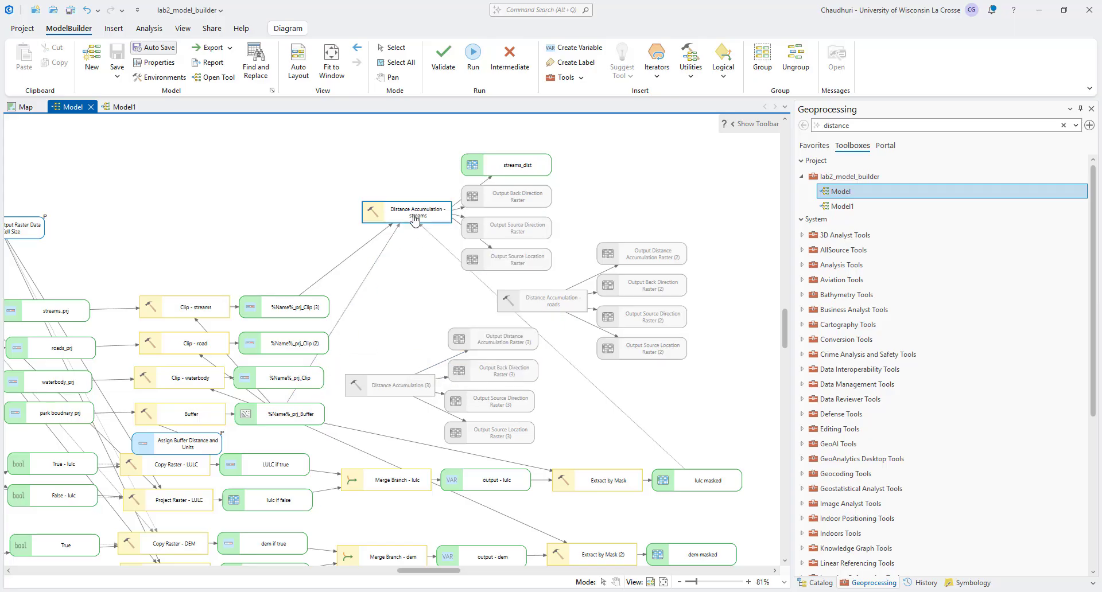
left_click(413, 383)
left_click(422, 381)
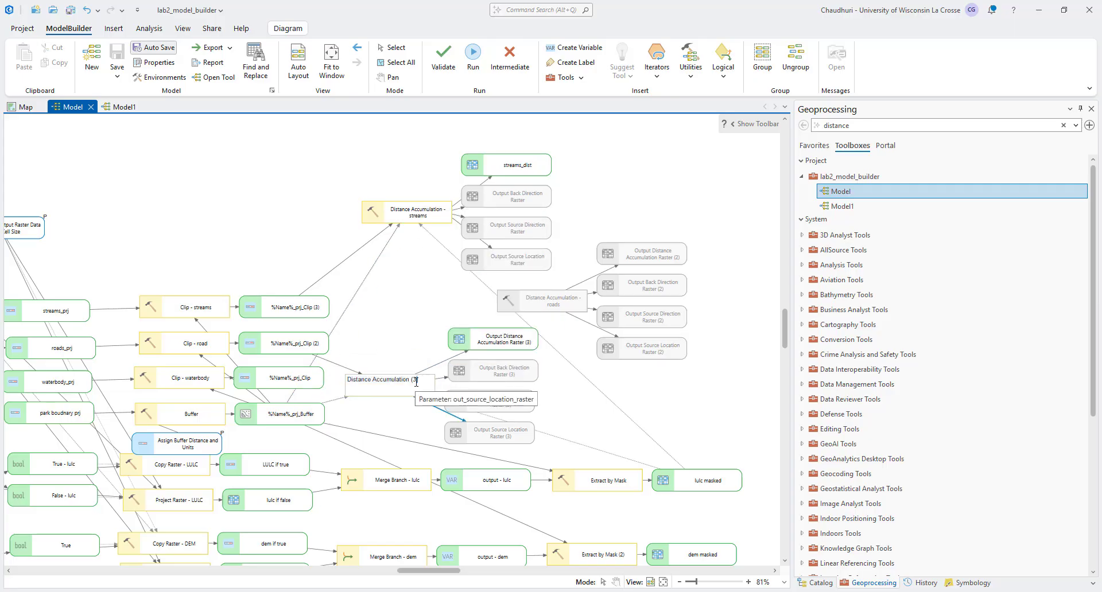